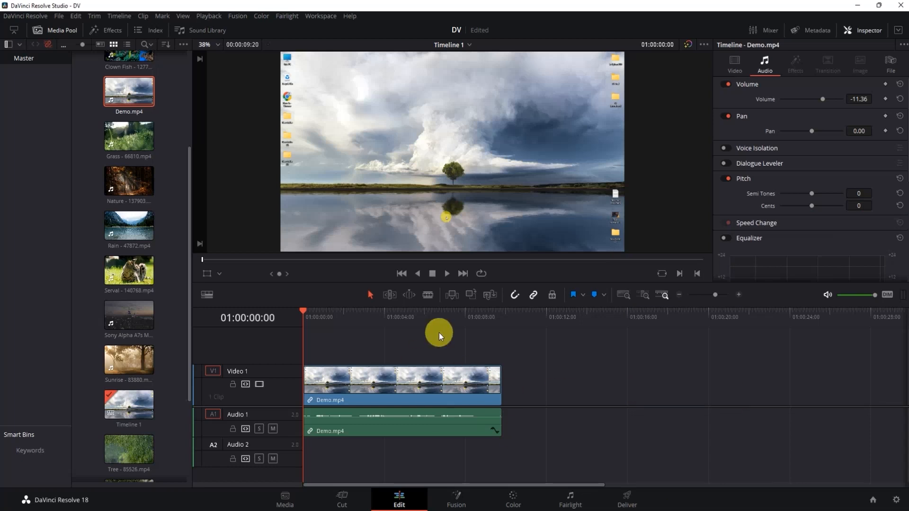
Play back the demo clip to hear its speech, and return the playhead to the start of the timeline.
click(449, 273)
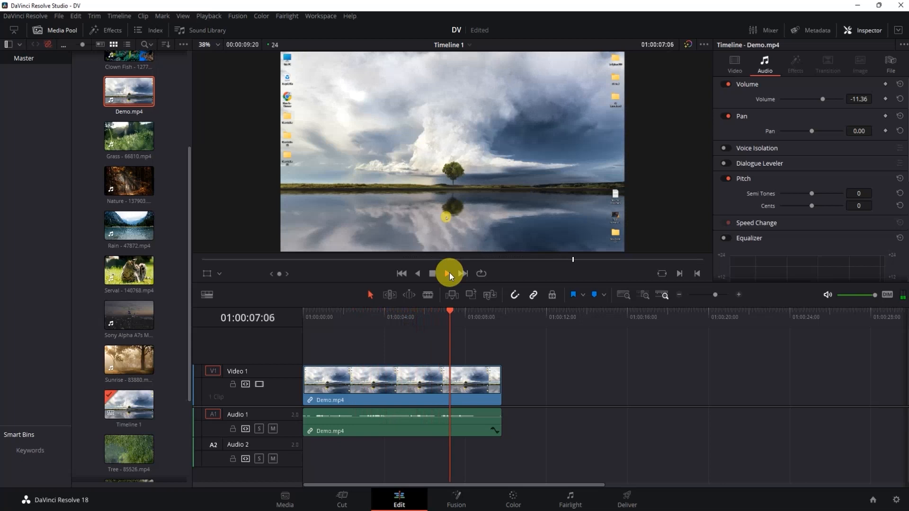
click(436, 272)
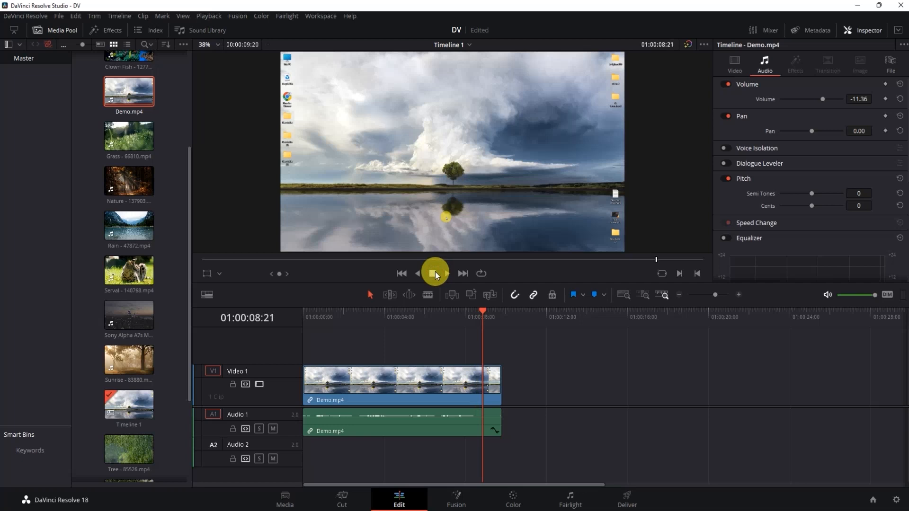
click(325, 311)
drag(325, 311, 274, 311)
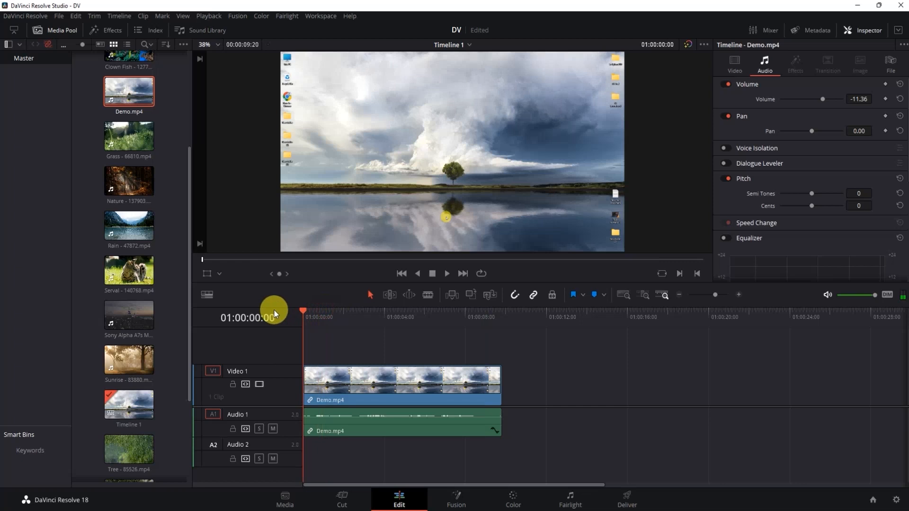
Search the effects for "sub" and add a Subtitle at the start of the timeline above the demo clip.
click(94, 30)
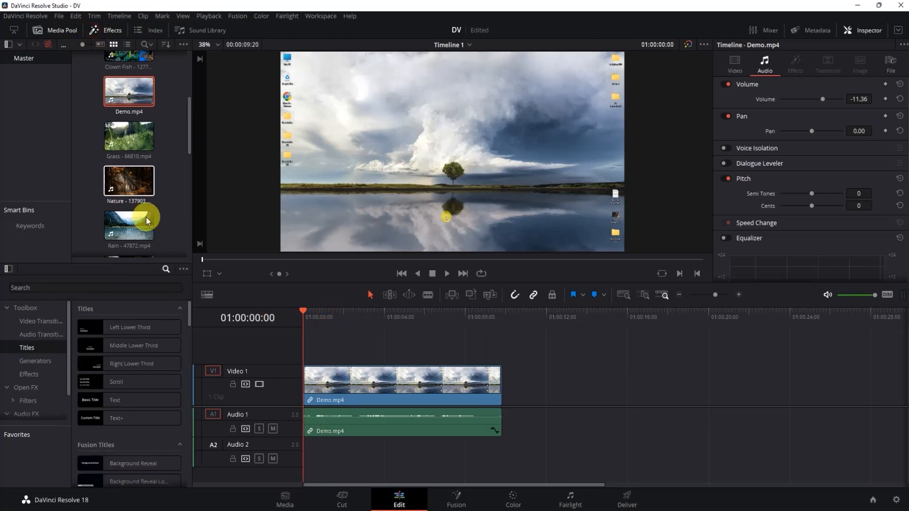
click(164, 270)
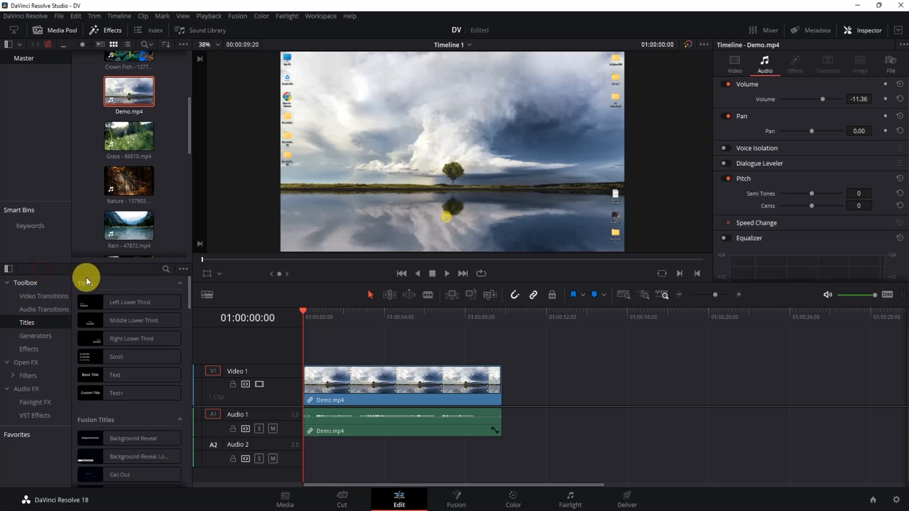
click(166, 269)
text(sub)
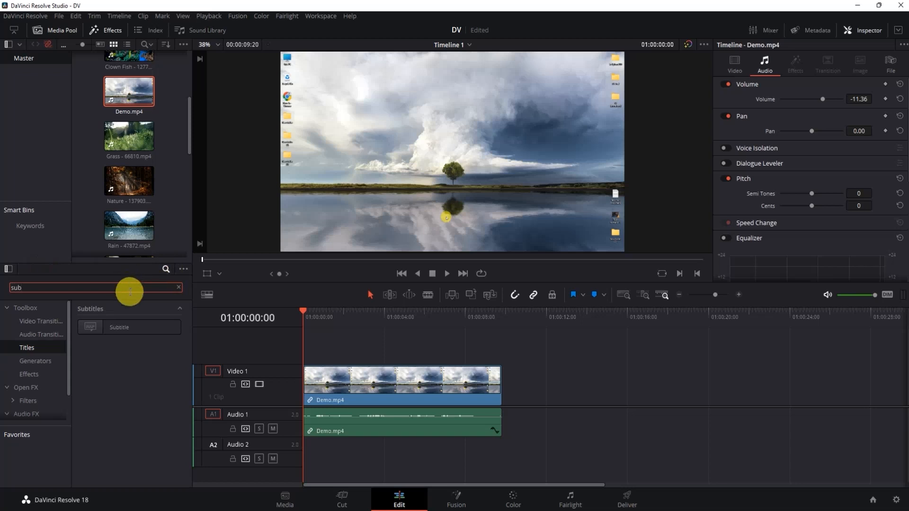
drag(104, 326, 308, 353)
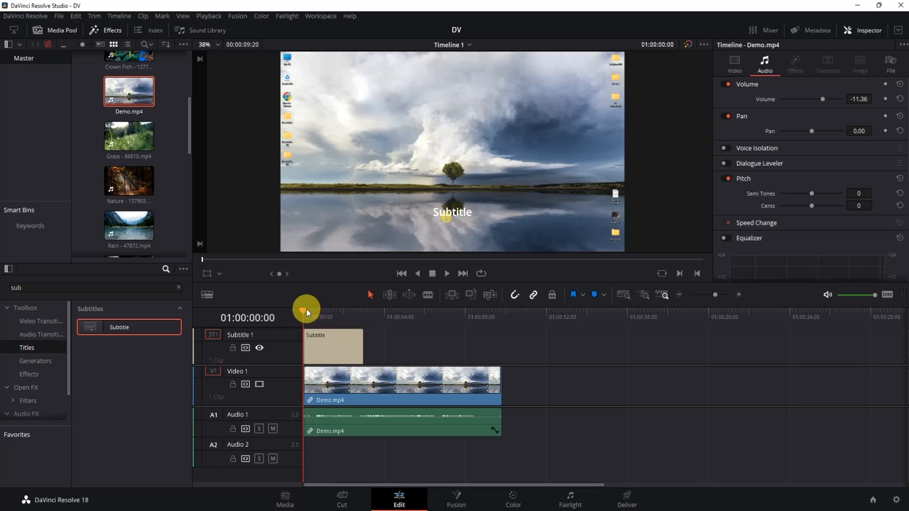
Split the subtitle clip at 01:00:00:16, where the speech begins.
drag(306, 311, 314, 309)
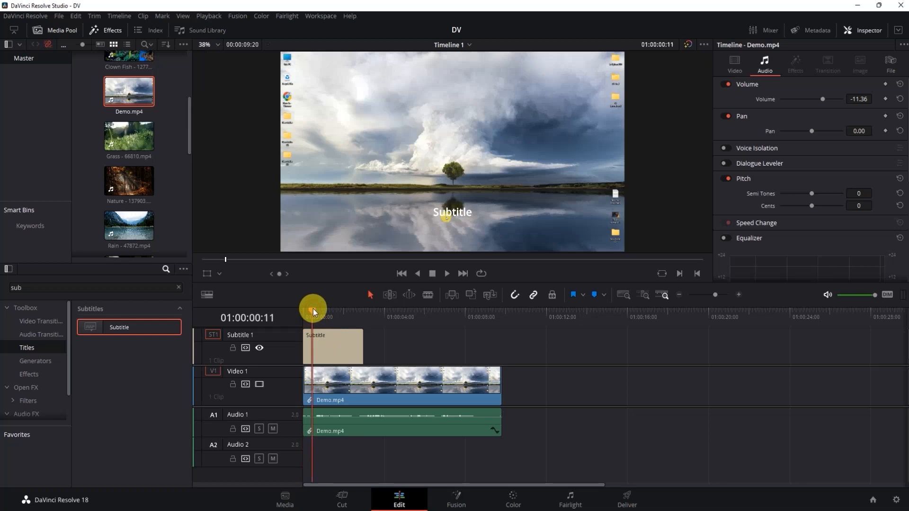
scroll(322, 354, up, 5)
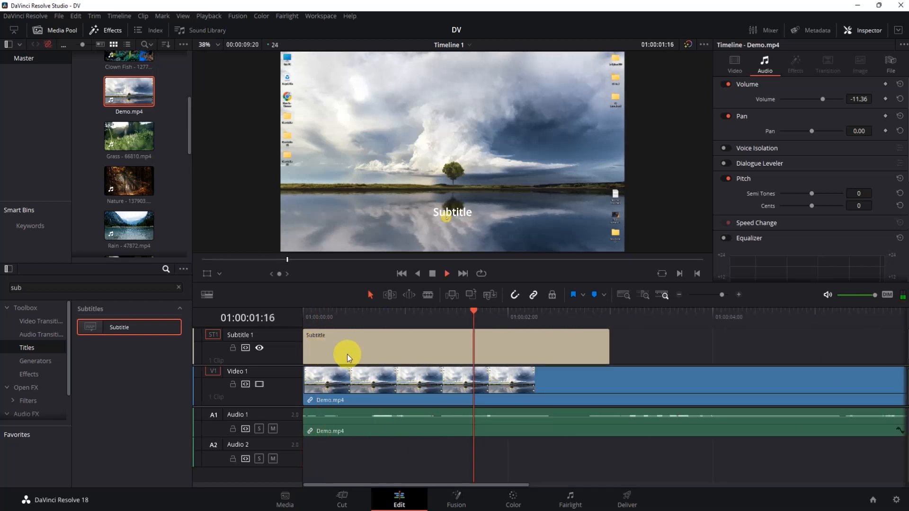
drag(376, 311, 371, 318)
key(ctrl+b)
key(b)
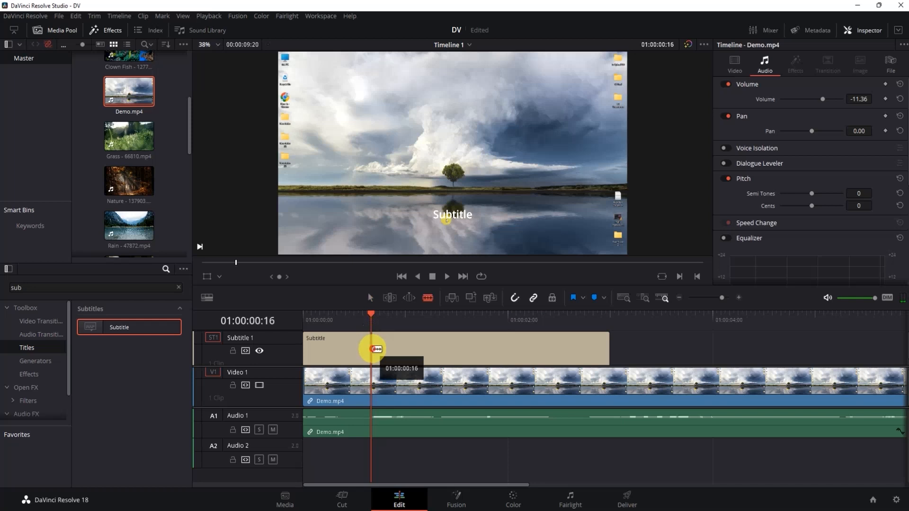
Split the subtitle clip at 01:00:02:10 and delete the part after the cut.
drag(554, 314, 550, 316)
click(552, 345)
key(a)
click(577, 347)
key(Delete)
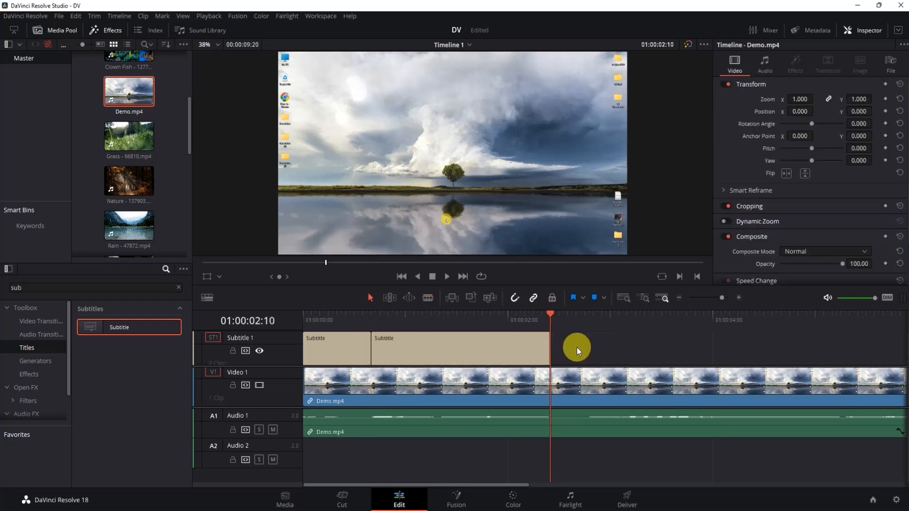
Try to ripple-delete the first subtitle segment, and undo the deletion.
click(323, 348)
key(shift+Delete)
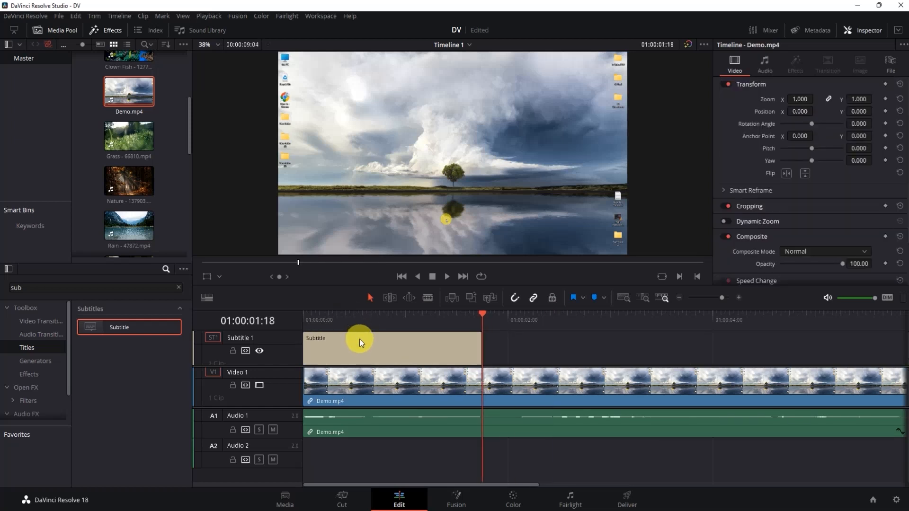
key(ctrl+z)
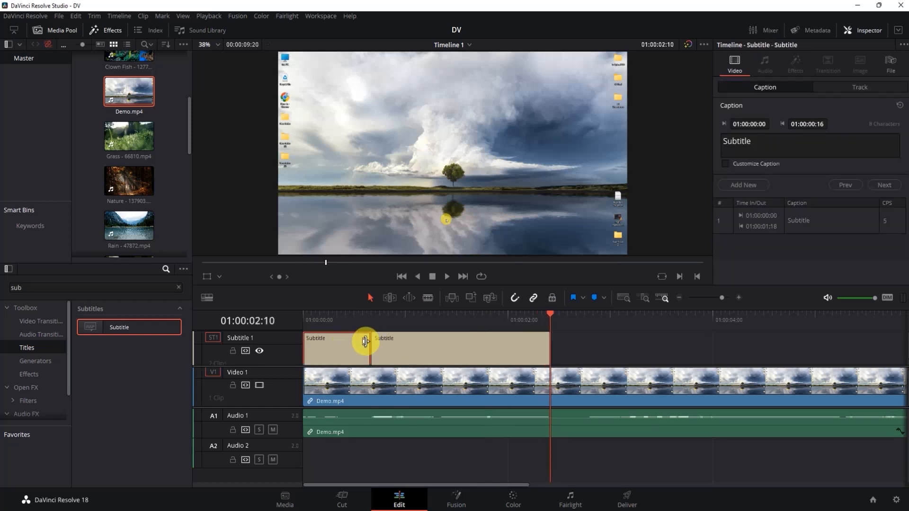
Play back the second subtitle segment to check its timing against the speech, and return the playhead to its end.
click(344, 312)
drag(344, 311, 337, 313)
click(391, 312)
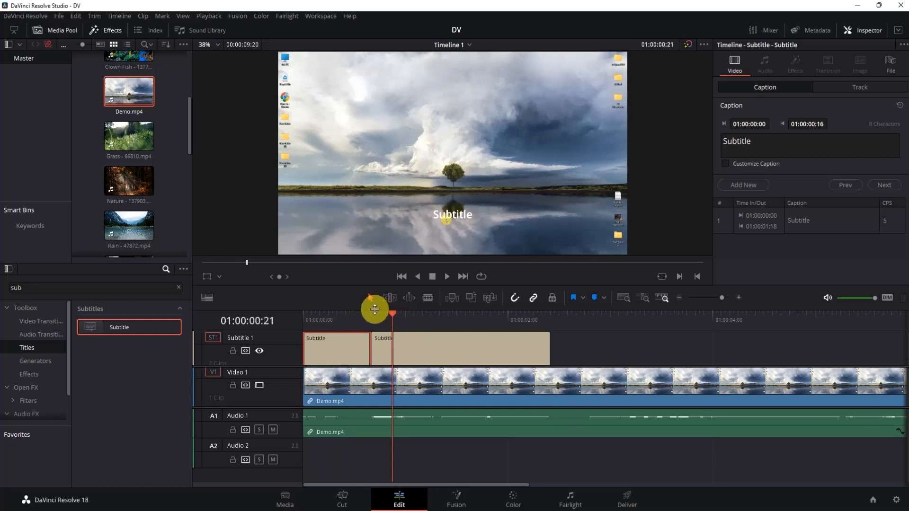
click(465, 354)
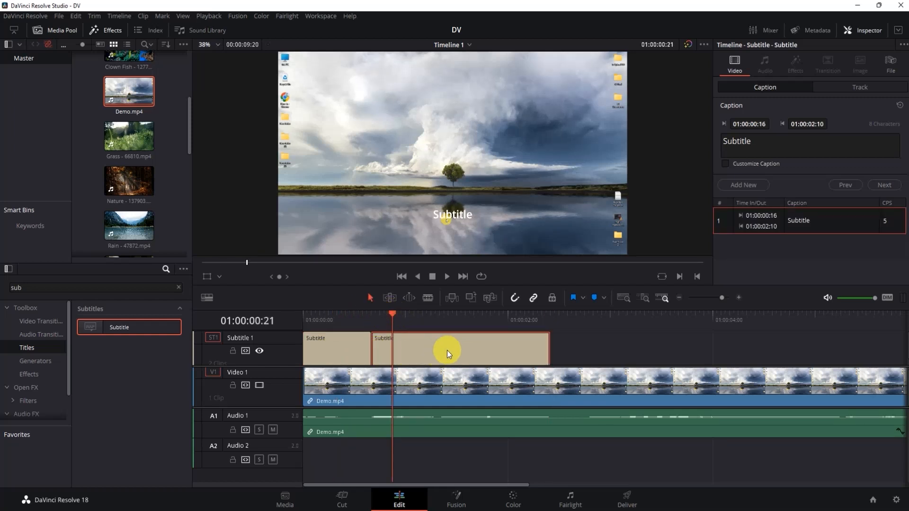
click(375, 313)
click(445, 276)
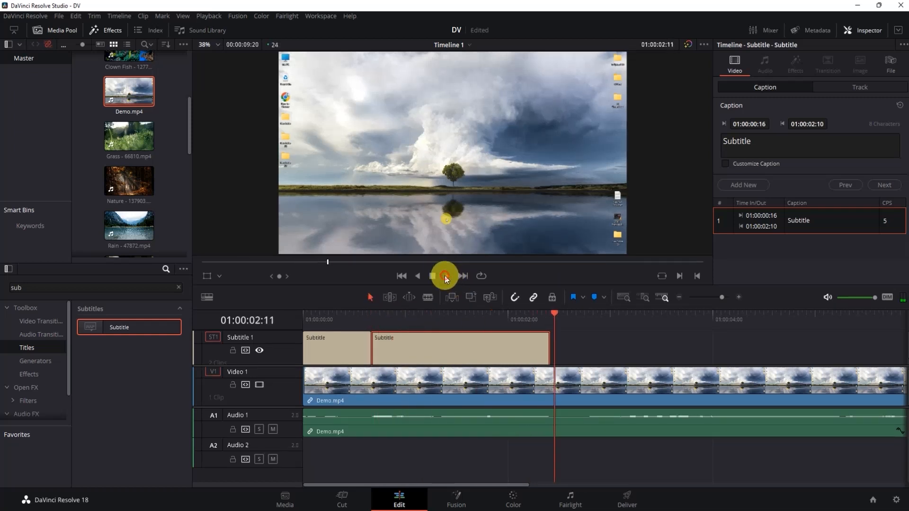
click(434, 277)
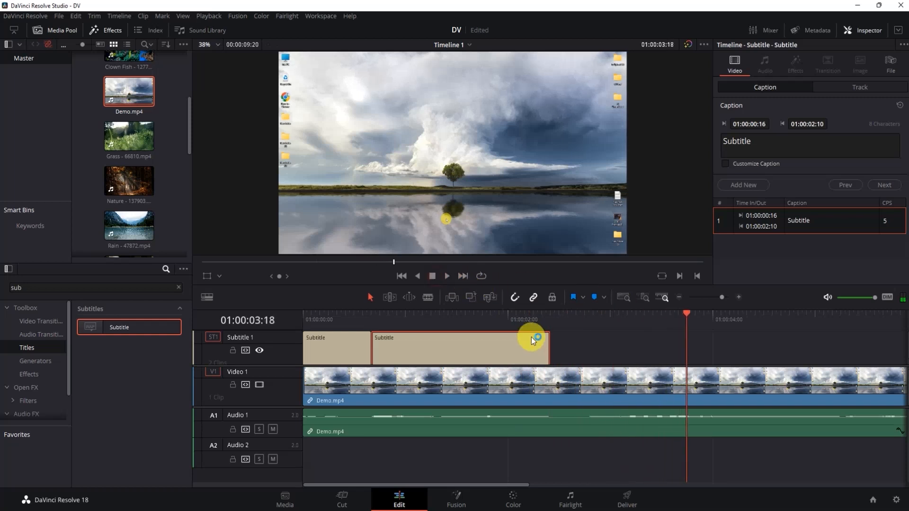
click(550, 313)
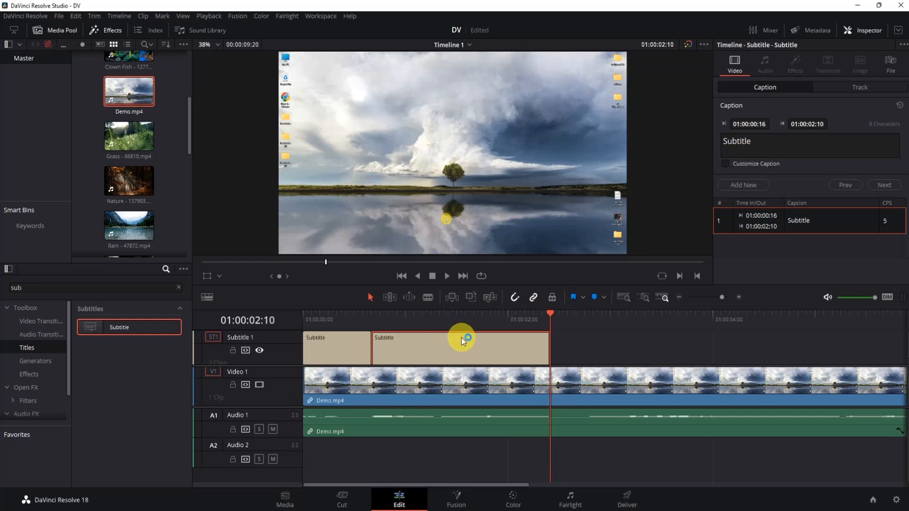
Replace the second subtitle's caption text with "Hello guys and welcome back to my channel".
click(492, 346)
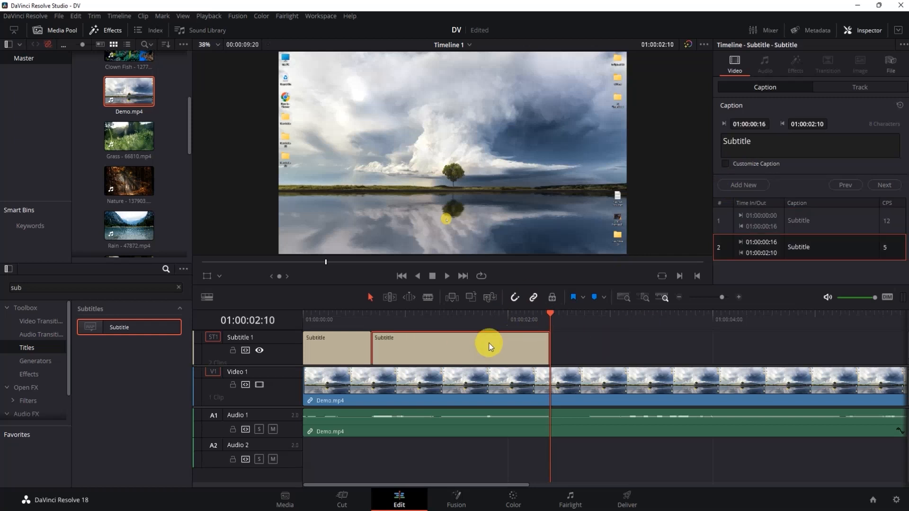
drag(760, 141, 722, 140)
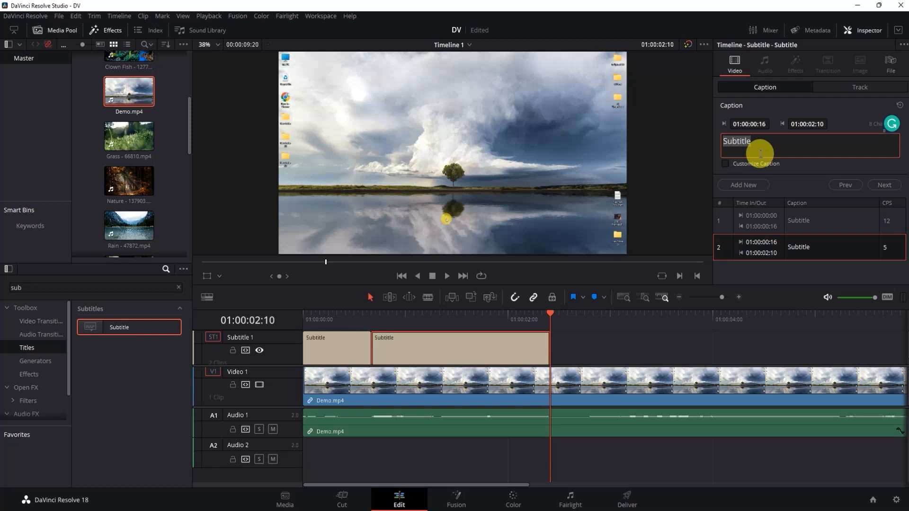
key(BackSpace)
text(Hello guys and welcome back to my channel)
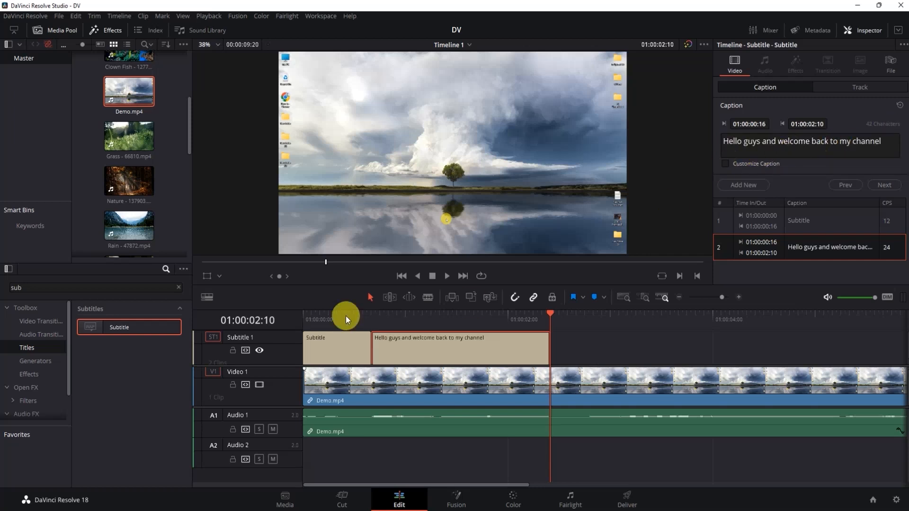
Clear the placeholder caption text from the first subtitle segment.
drag(374, 311, 359, 310)
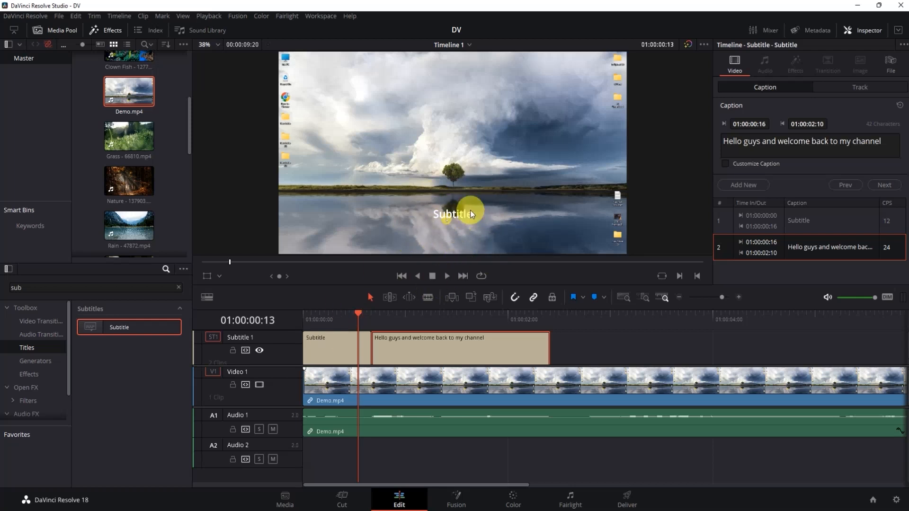
click(320, 328)
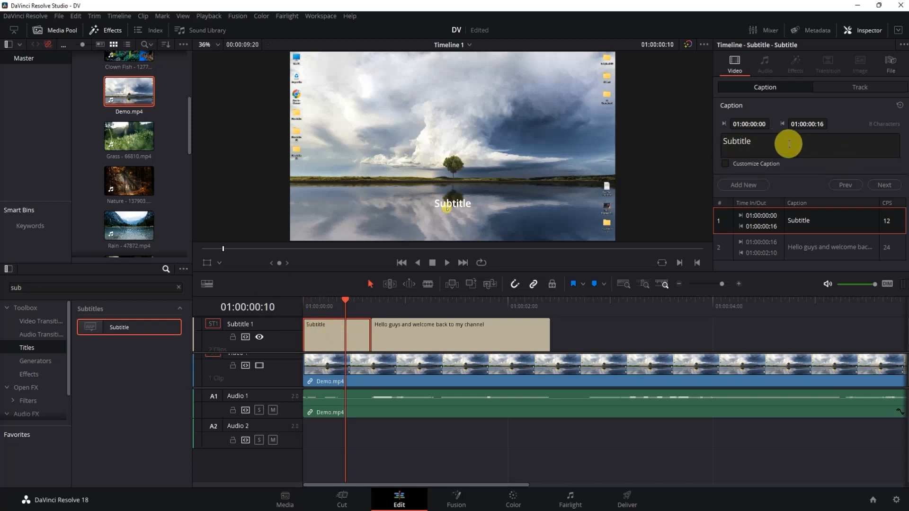
drag(793, 146, 720, 142)
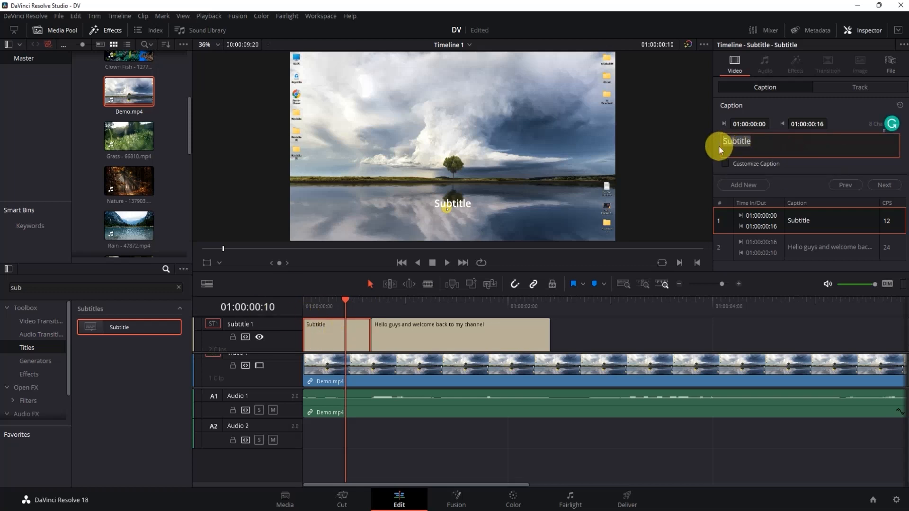
key(BackSpace)
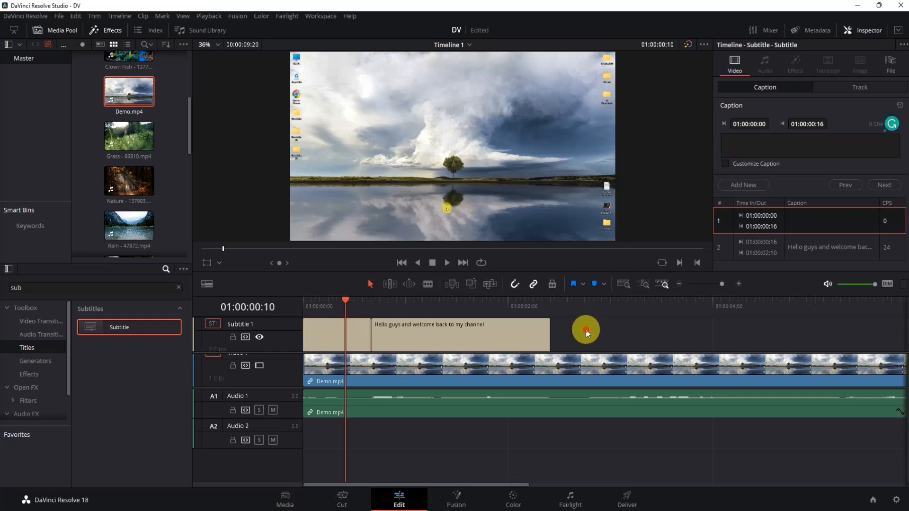
click(586, 329)
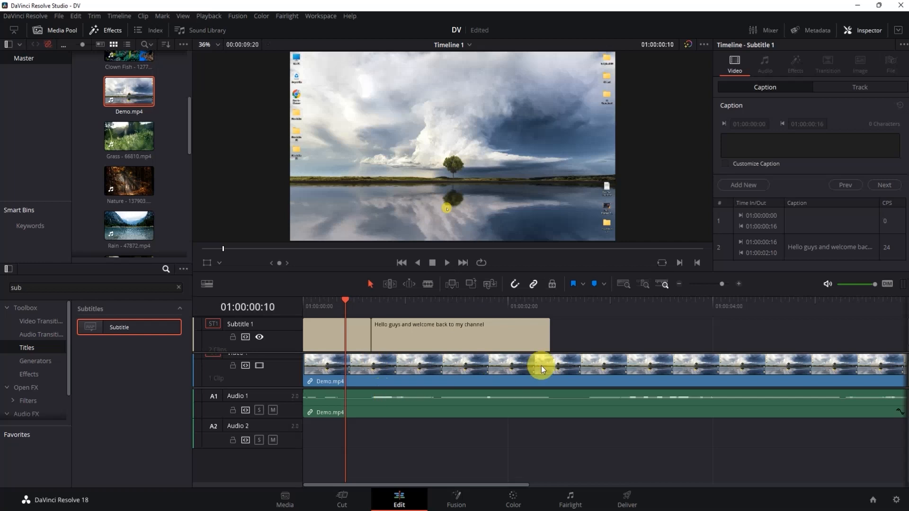
Play back the captioned section, and place the playhead at 01:00:01:08 over the second subtitle.
click(450, 266)
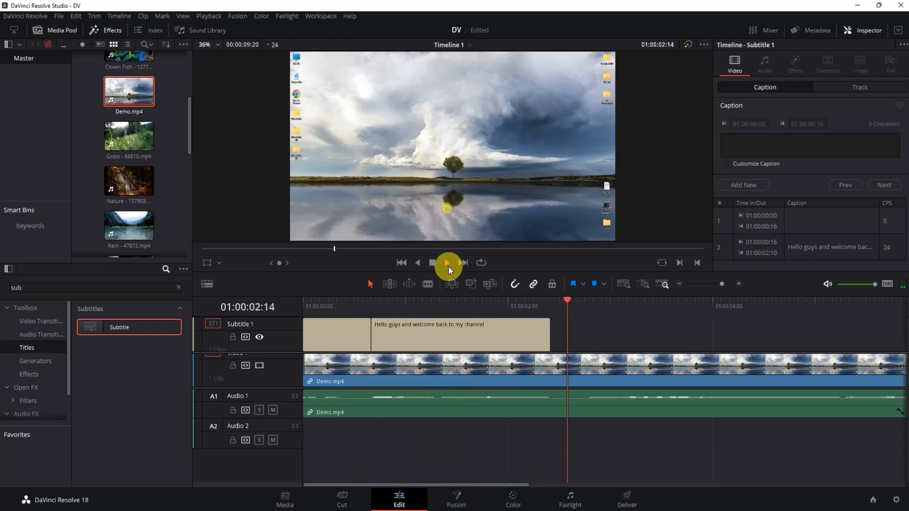
click(432, 264)
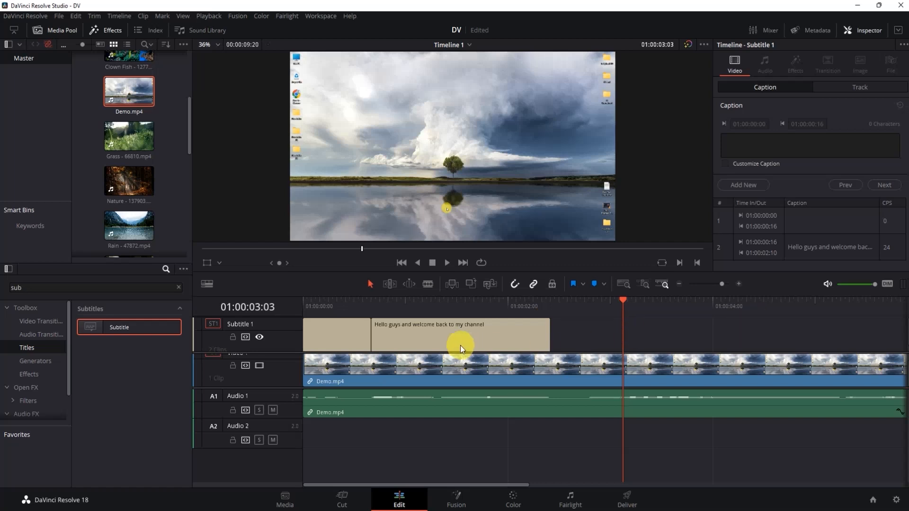
click(439, 299)
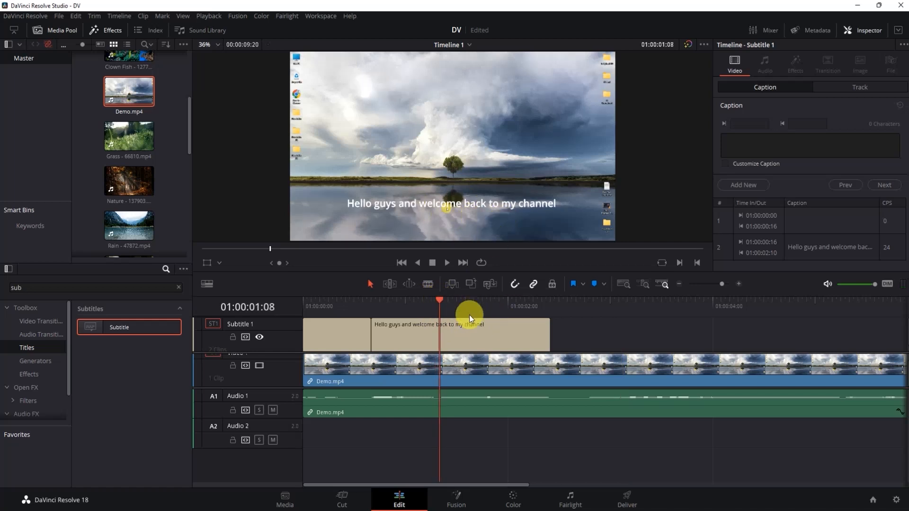
Enable Customize Caption for the welcome subtitle and set its font to Open Sans with the Regular face.
click(466, 330)
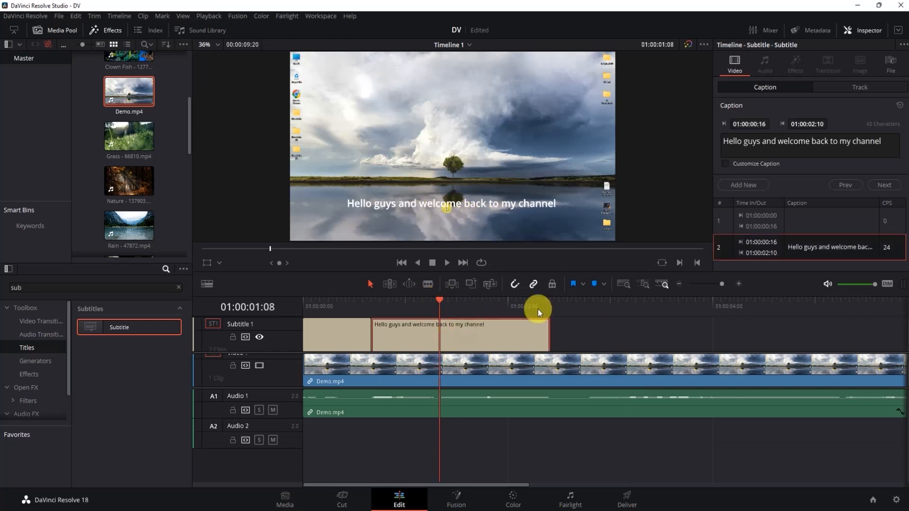
click(728, 166)
scroll(907, 172, down, 2)
scroll(905, 192, down, 1)
click(866, 160)
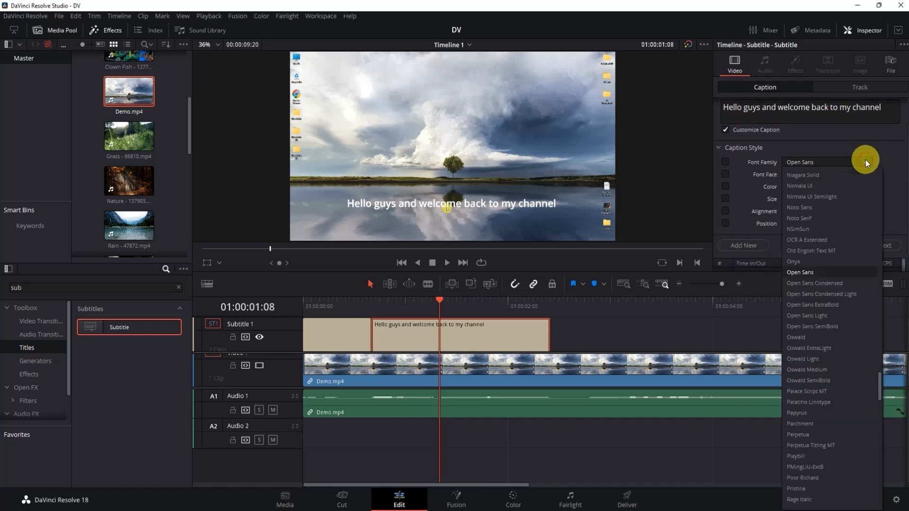
click(821, 198)
click(821, 174)
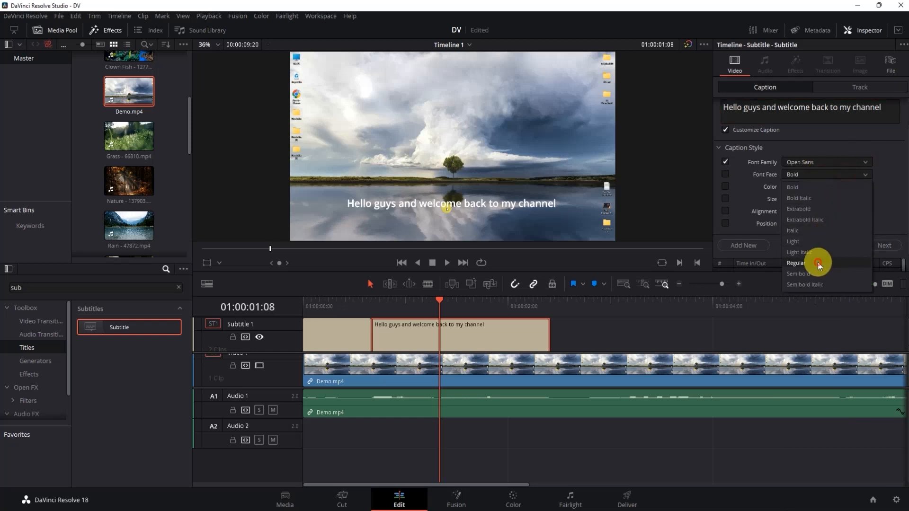
click(817, 262)
Set the welcome caption's text color to blue.
click(791, 186)
click(525, 169)
click(530, 164)
click(552, 350)
click(790, 188)
click(474, 180)
click(554, 350)
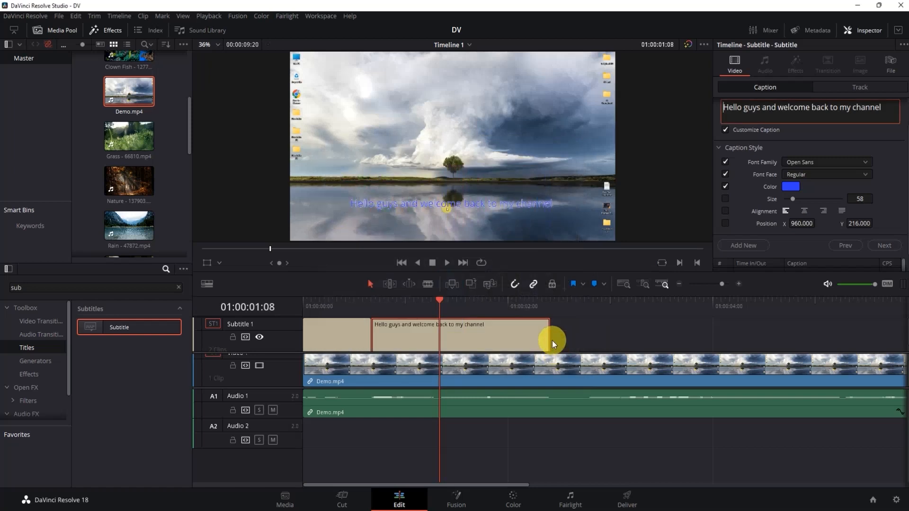
Set the welcome caption's text color to orange and its size to 76.
click(796, 187)
drag(526, 171, 536, 163)
click(564, 351)
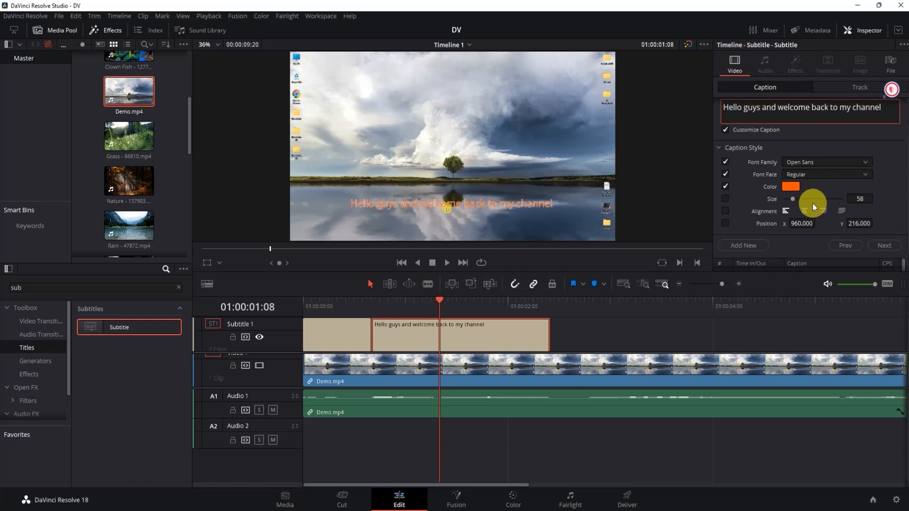
drag(797, 202, 796, 199)
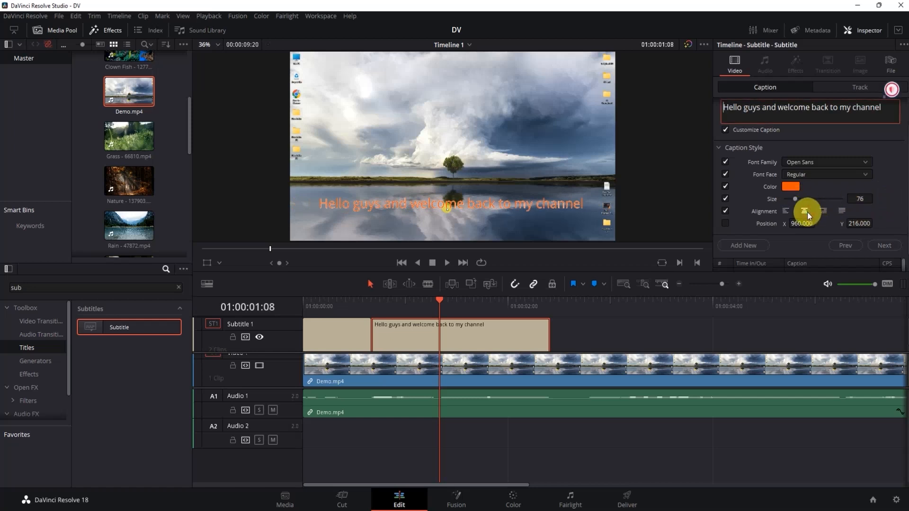
Set the welcome caption's alignment to right and enable its custom position with X at 1007.
click(824, 211)
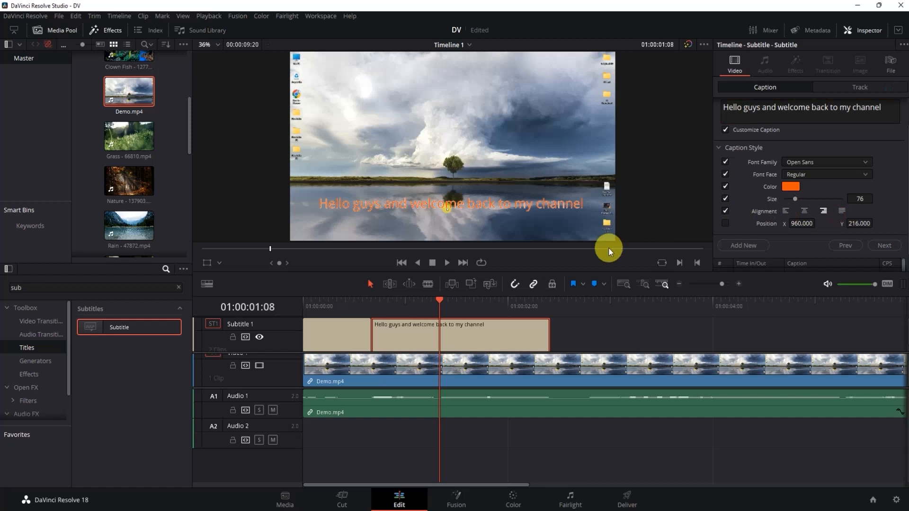
mouse_move(800, 223)
mouse_down()
mouse_move(785, 225)
mouse_move(805, 224)
mouse_up()
click(724, 225)
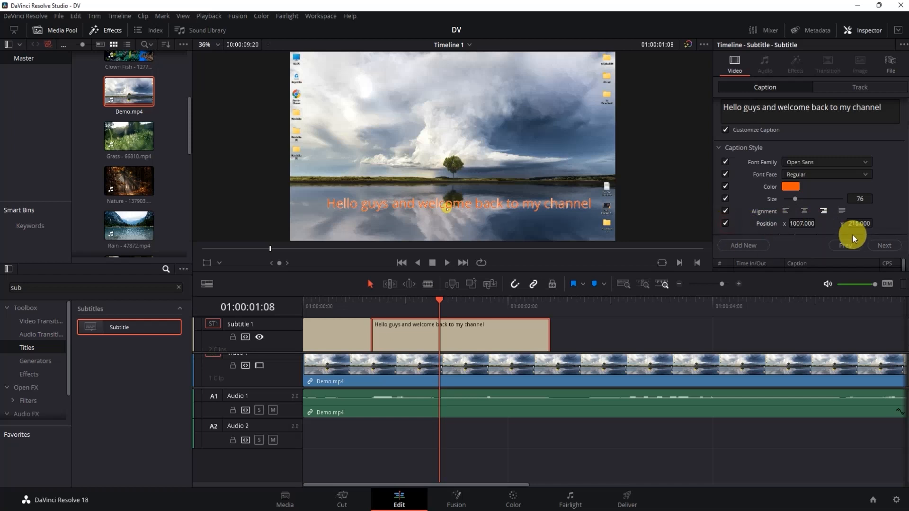
click(806, 224)
click(880, 216)
Undo the welcome caption's position, alignment and size changes, keeping its orange color.
key(ctrl+z)
key(ctrl+z)
key(ctrl+z)
key(ctrl+z)
key(ctrl+z)
key(ctrl+z)
key(ctrl+z)
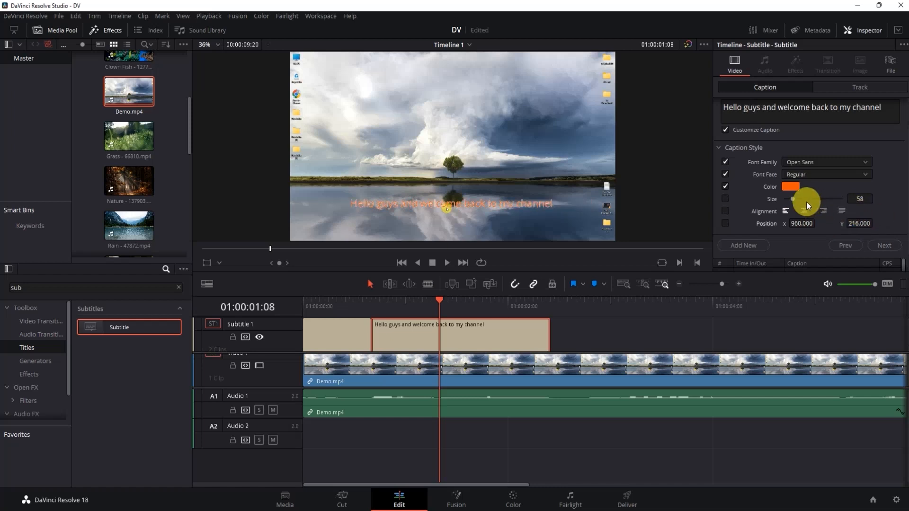
key(ctrl+z)
scroll(891, 169, down, 1)
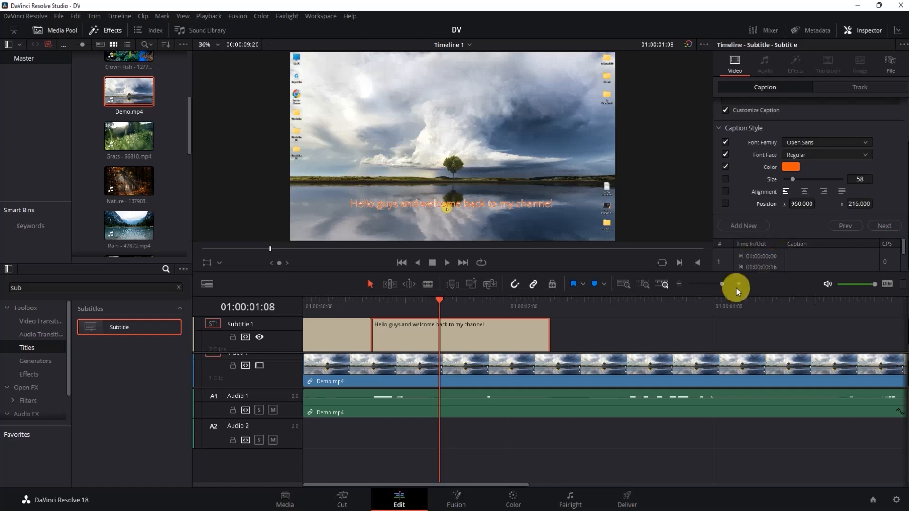
In the subtitle track's style settings, make the text stroke black (#000000) with a size of 2.
click(649, 323)
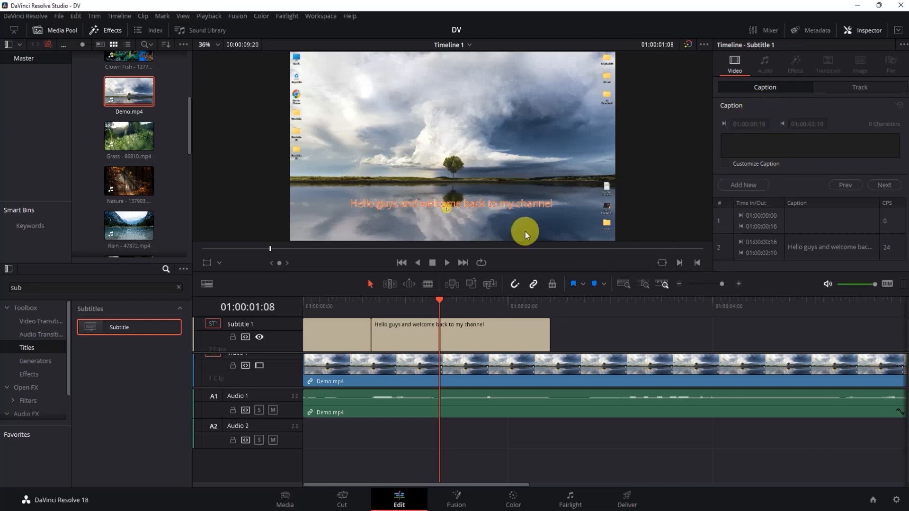
click(862, 90)
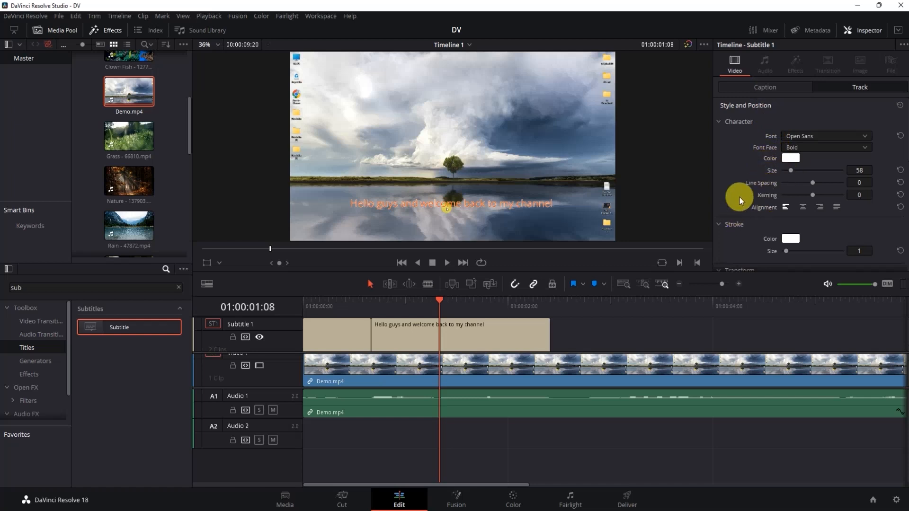
scroll(730, 198, down, 3)
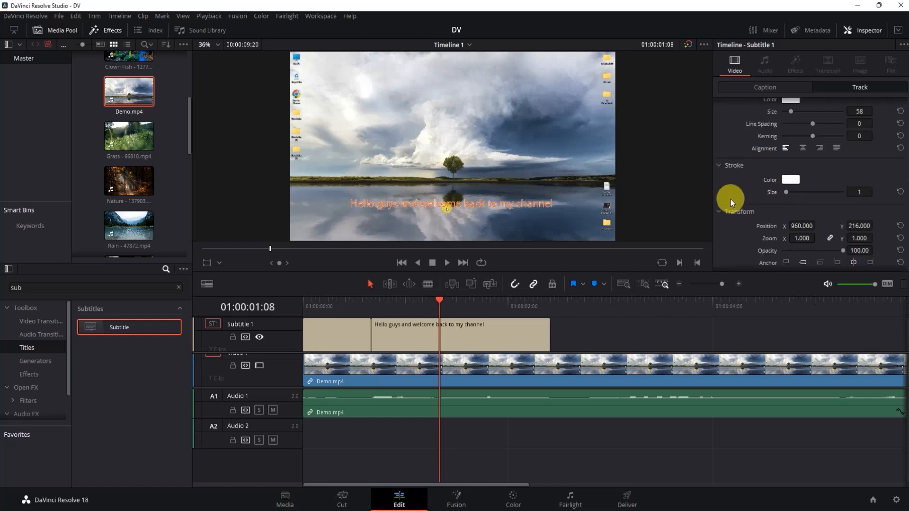
click(794, 183)
drag(554, 192, 554, 280)
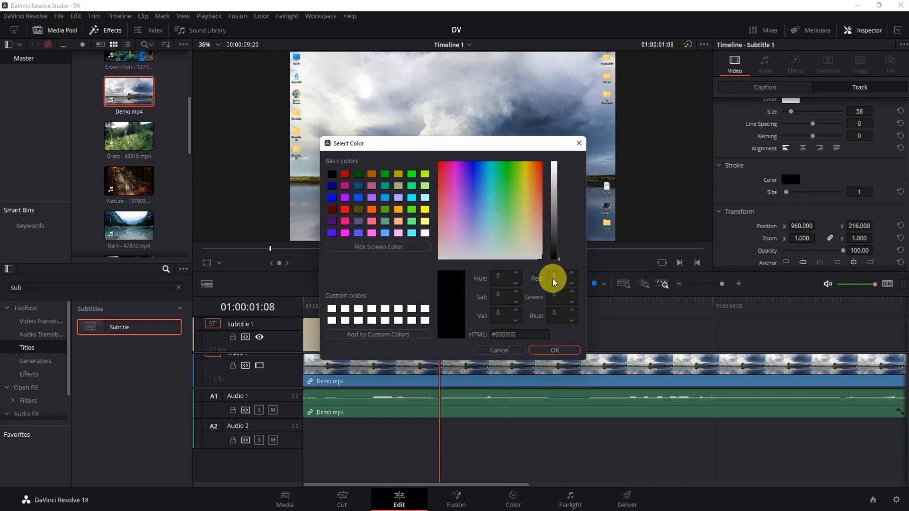
click(554, 351)
mouse_move(786, 192)
mouse_down()
mouse_move(803, 188)
mouse_move(791, 189)
mouse_up()
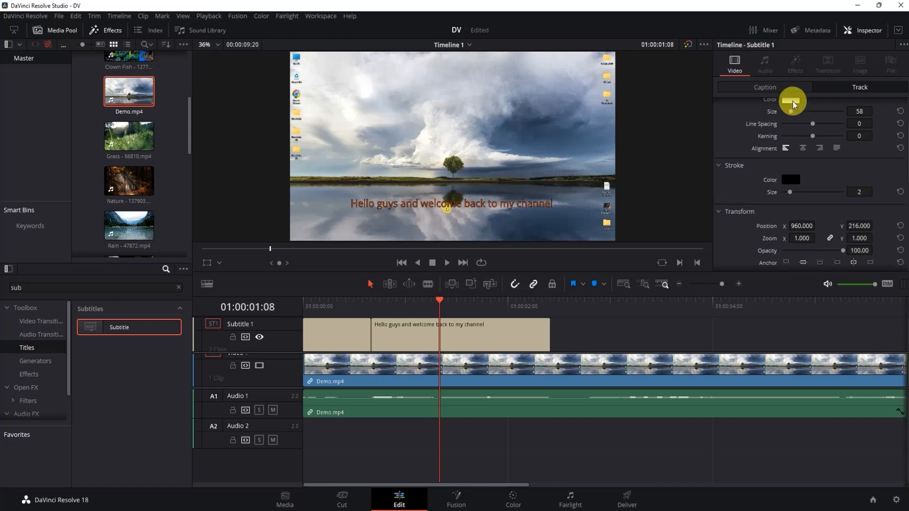
Set the subtitle track's character size to 79 and its vertical position to 86.
scroll(790, 116, up, 2)
drag(790, 172, 856, 166)
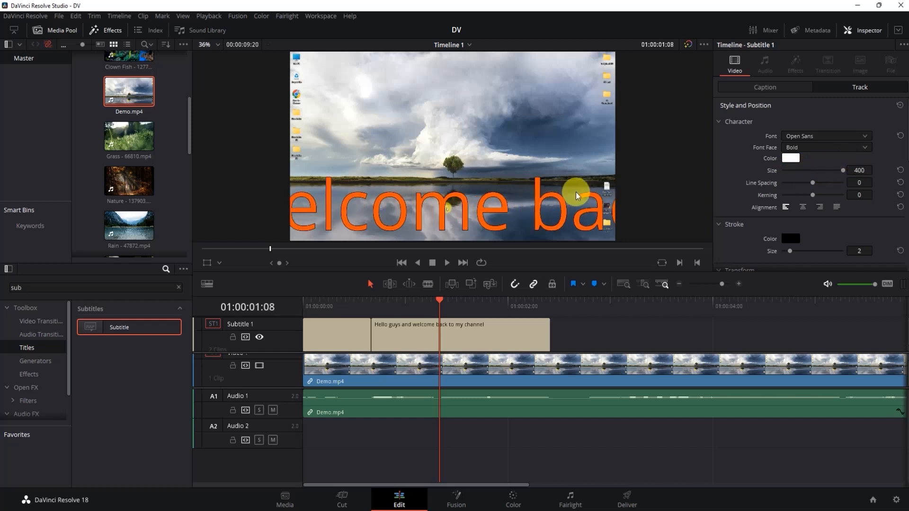
mouse_move(790, 171)
mouse_down()
mouse_move(842, 170)
mouse_move(796, 178)
mouse_up()
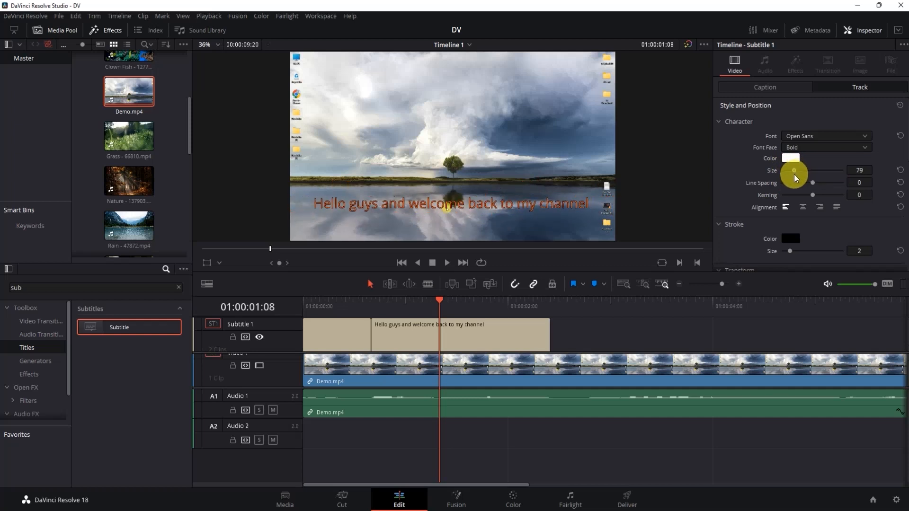
scroll(716, 184, down, 3)
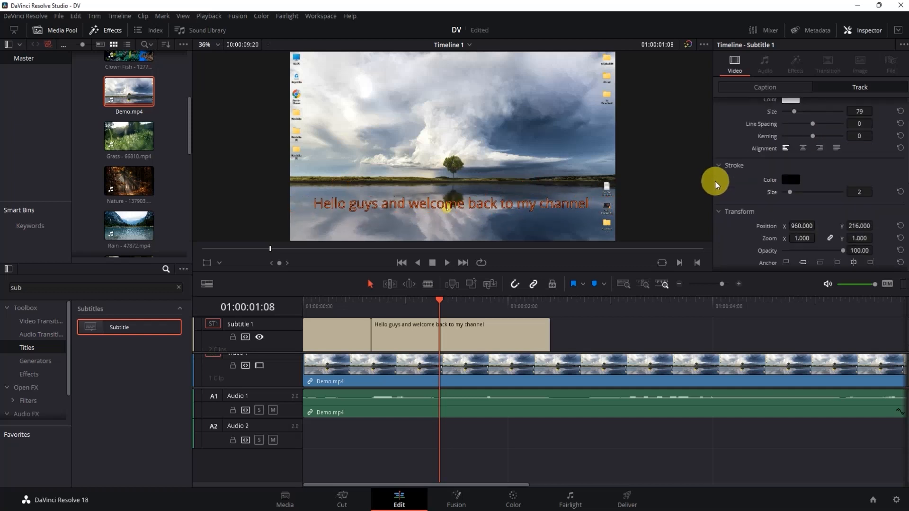
scroll(717, 183, down, 2)
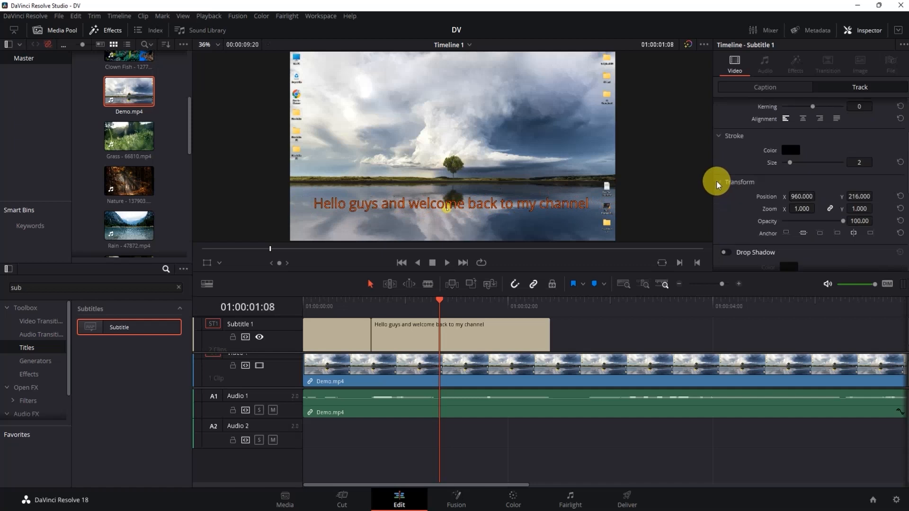
drag(859, 196, 801, 196)
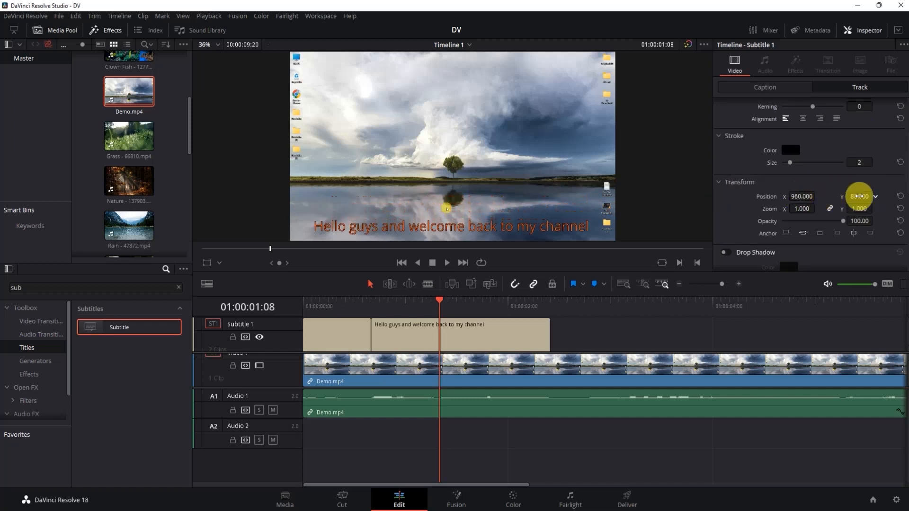
Try out the drop shadow on the subtitle track and turn it off again.
scroll(726, 210, down, 2)
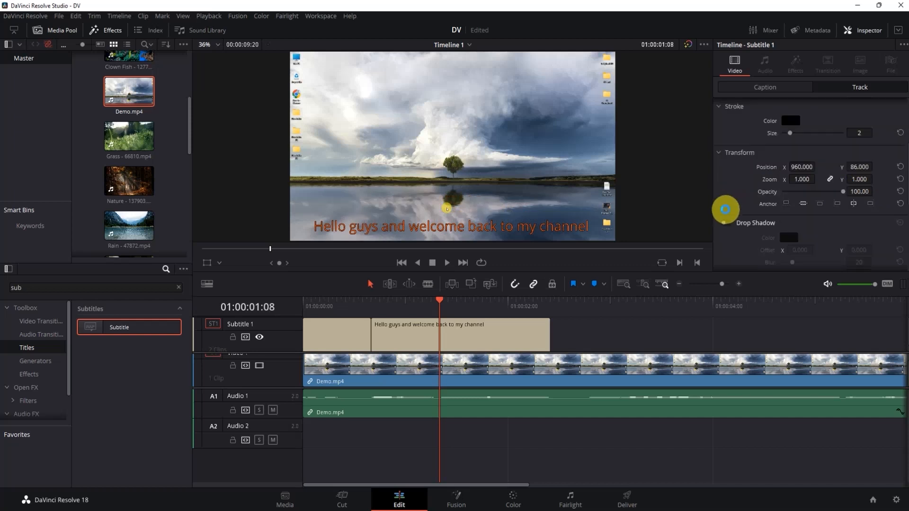
click(726, 223)
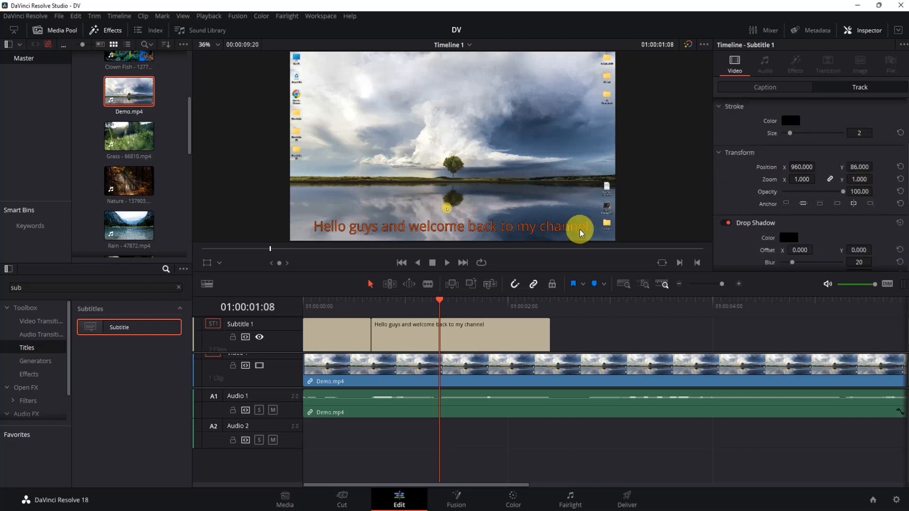
click(725, 224)
Enable the background for the subtitle track and set its color to light grey #b0b0b0.
scroll(727, 222, down, 5)
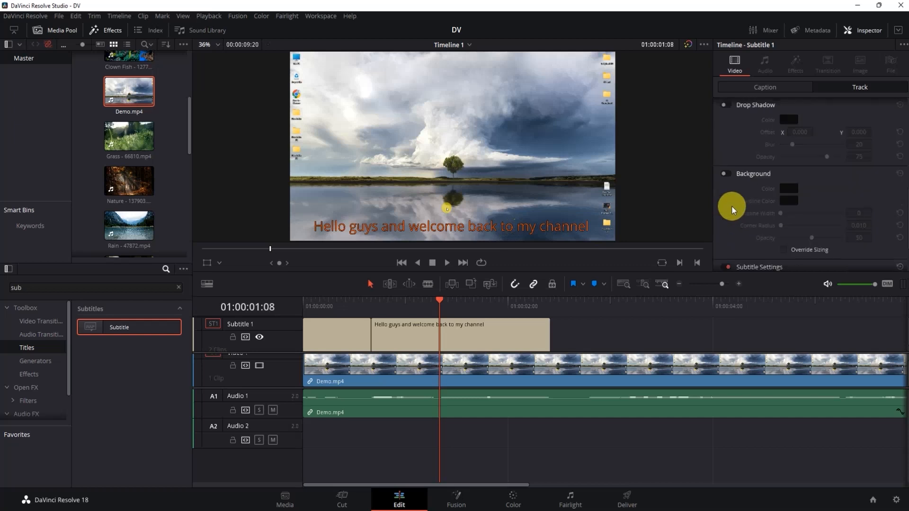
click(726, 175)
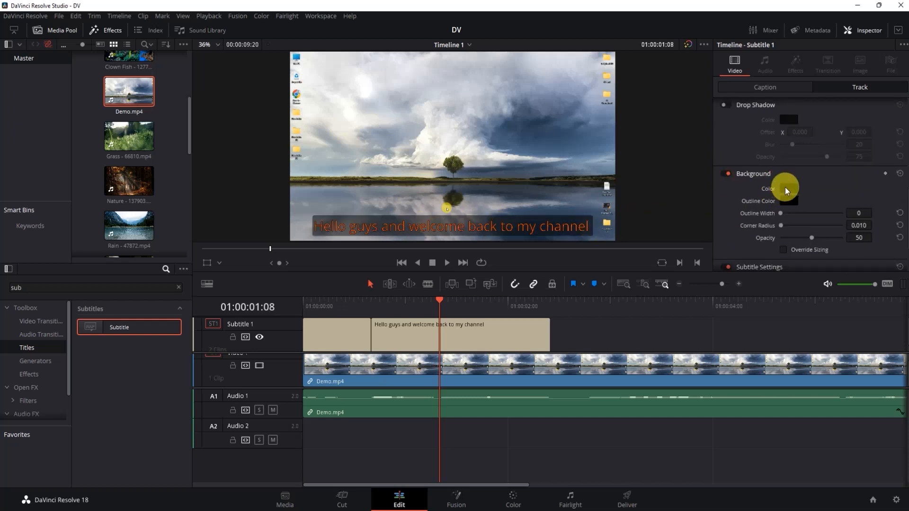
click(785, 190)
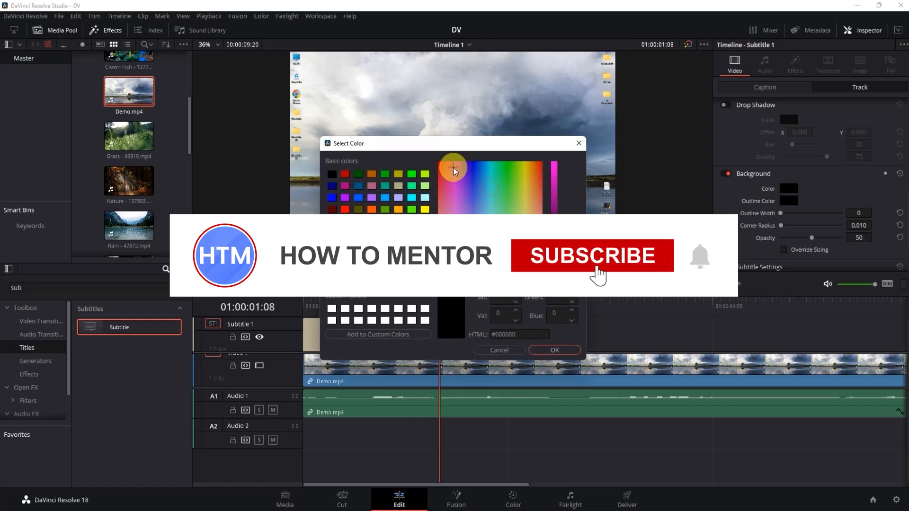
drag(455, 170, 534, 257)
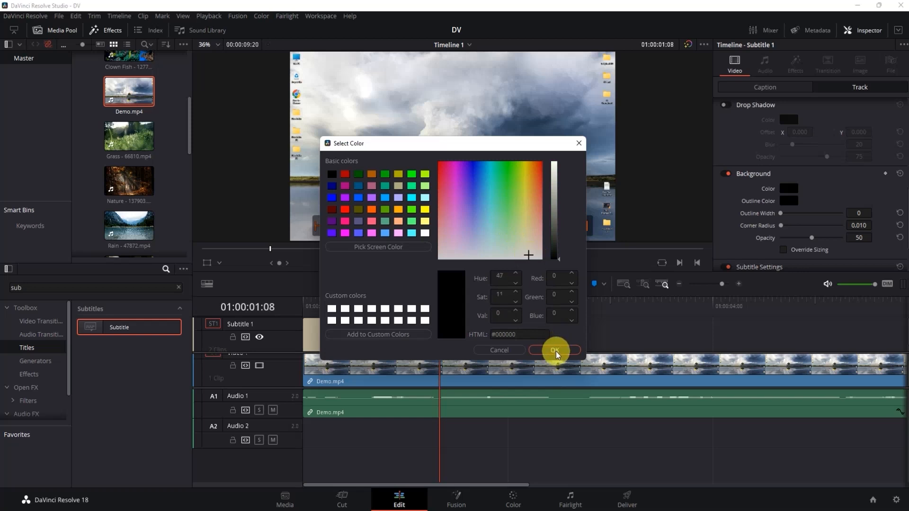
click(554, 350)
click(788, 188)
click(527, 245)
drag(529, 255, 490, 262)
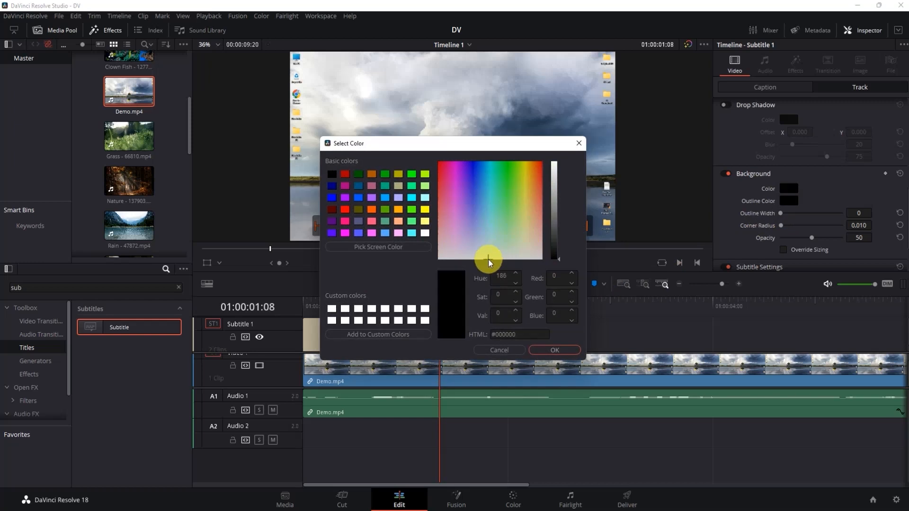
drag(555, 215, 552, 191)
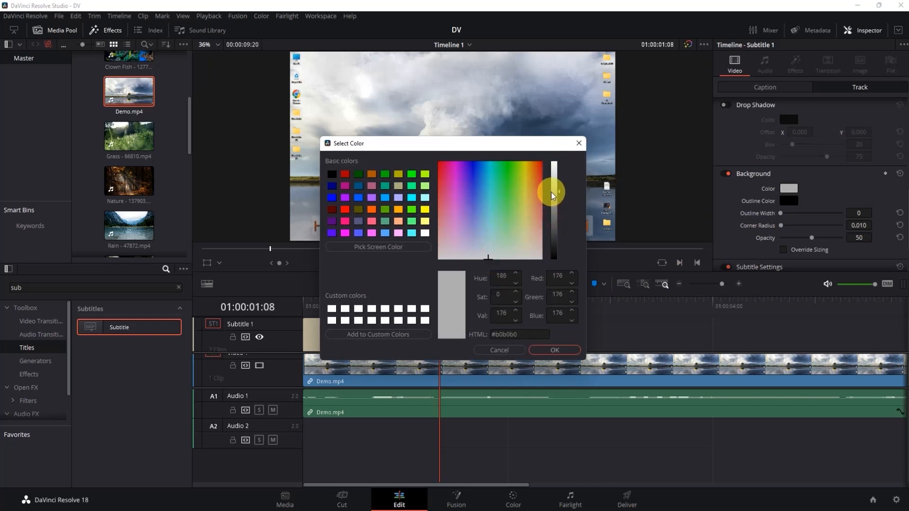
click(559, 349)
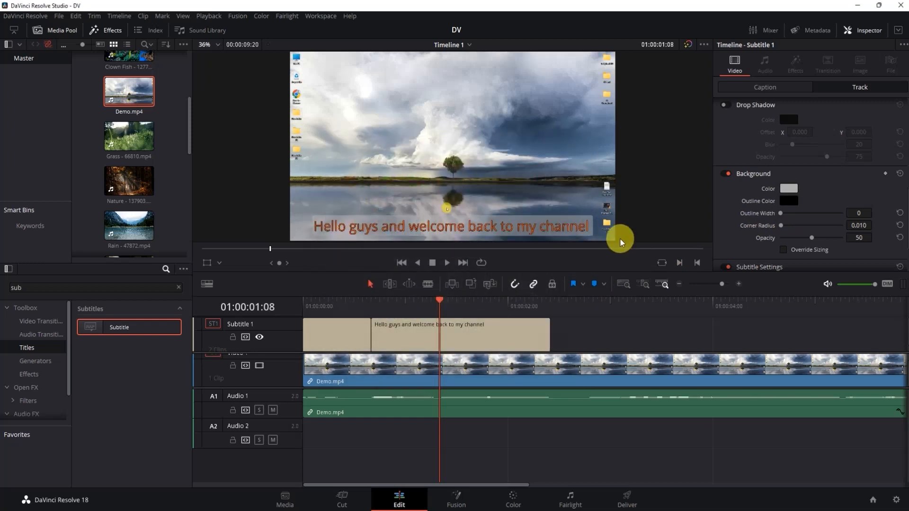
Set the outline color of the subtitle background to green.
click(789, 199)
drag(559, 258, 552, 193)
click(508, 185)
click(551, 350)
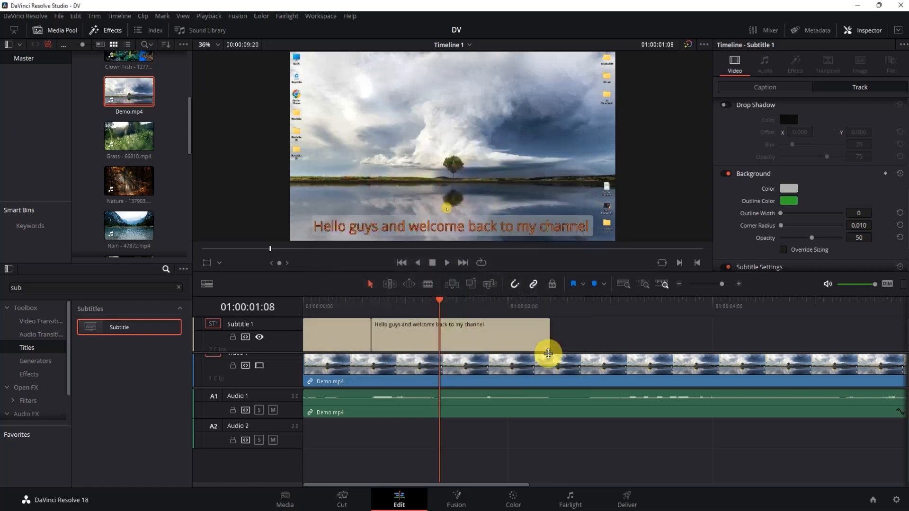
Turn off Use Project Settings in the track's subtitle settings so its limits are editable.
scroll(727, 218, down, 1)
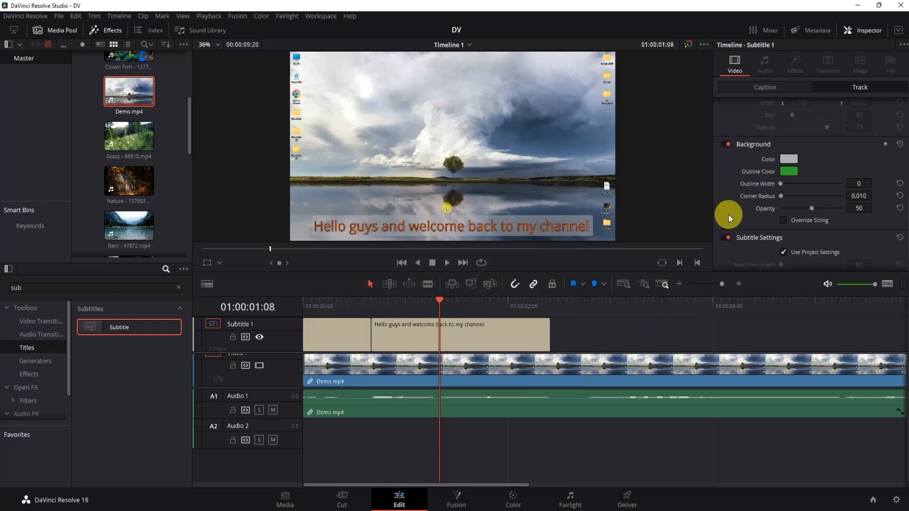
scroll(750, 218, down, 1)
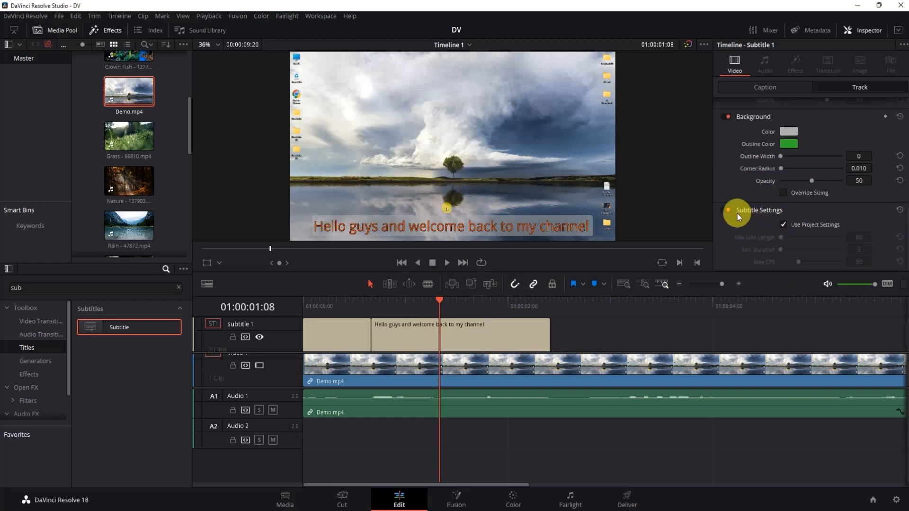
click(783, 225)
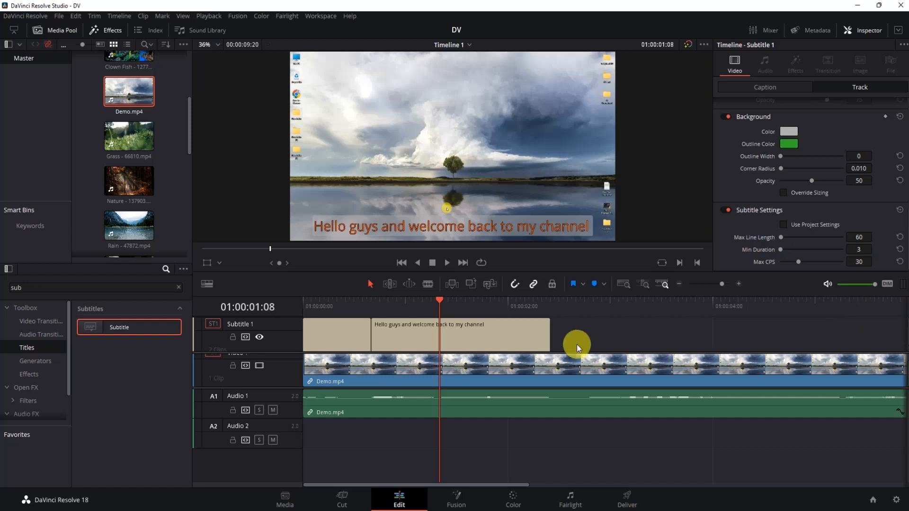
Delete both subtitle clips from the Subtitle 1 track, leaving the empty track selected.
drag(556, 337, 353, 340)
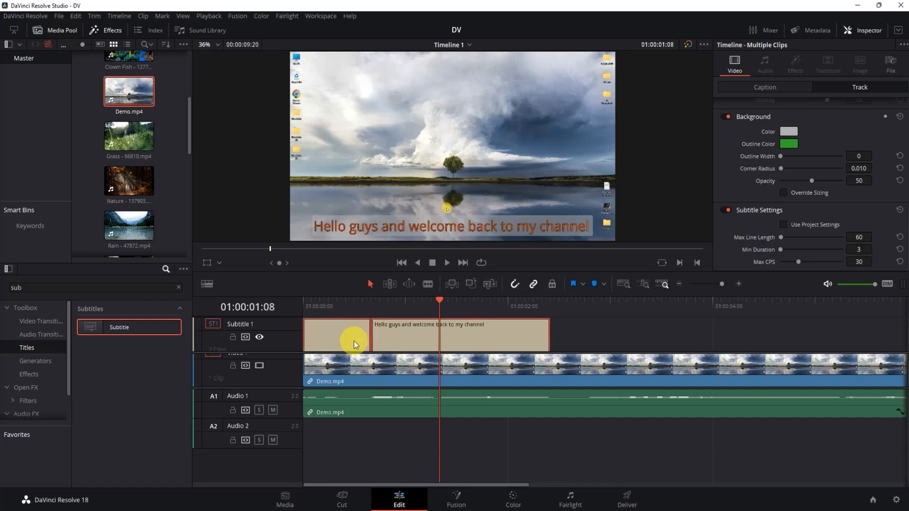
key(Delete)
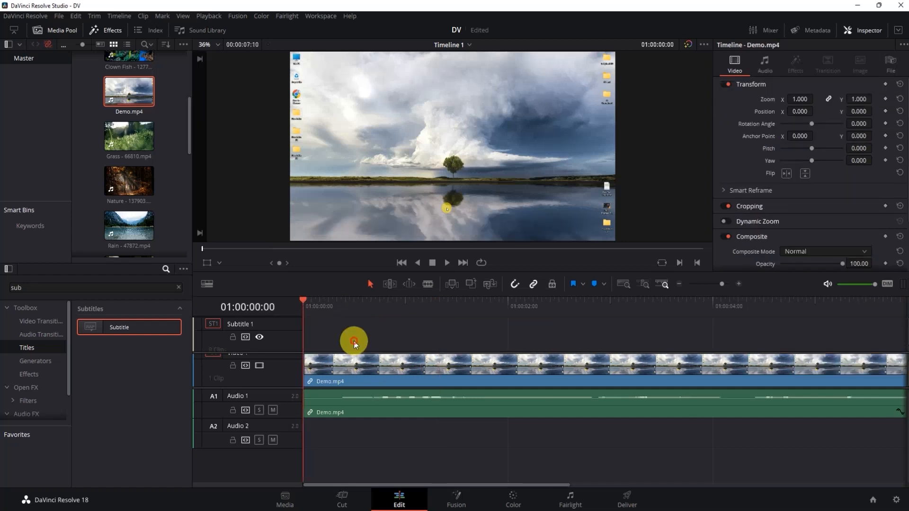
click(353, 341)
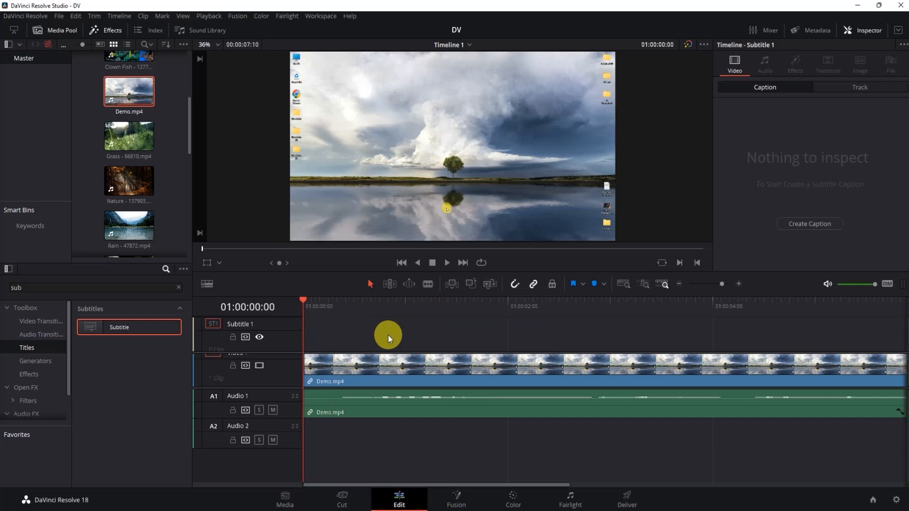
Switch to a maximized Chrome window and search Google for "veed io".
key(super+d)
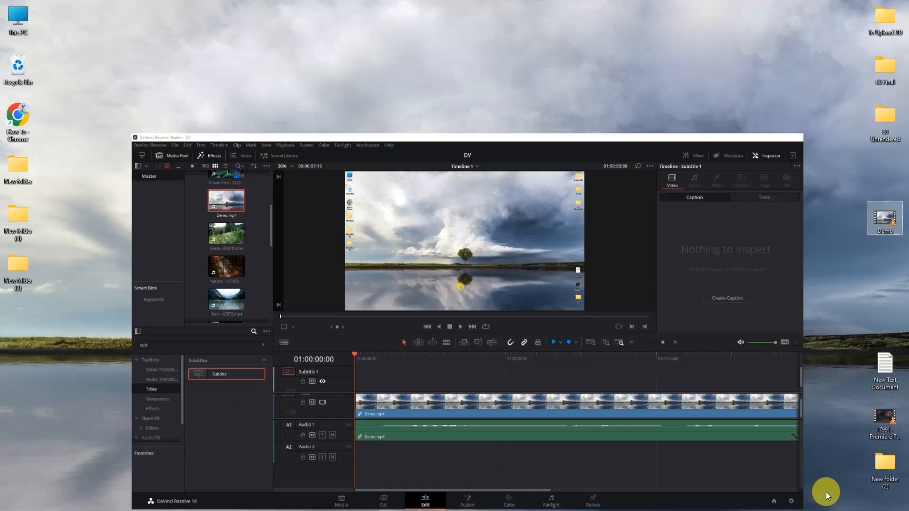
double_click(14, 134)
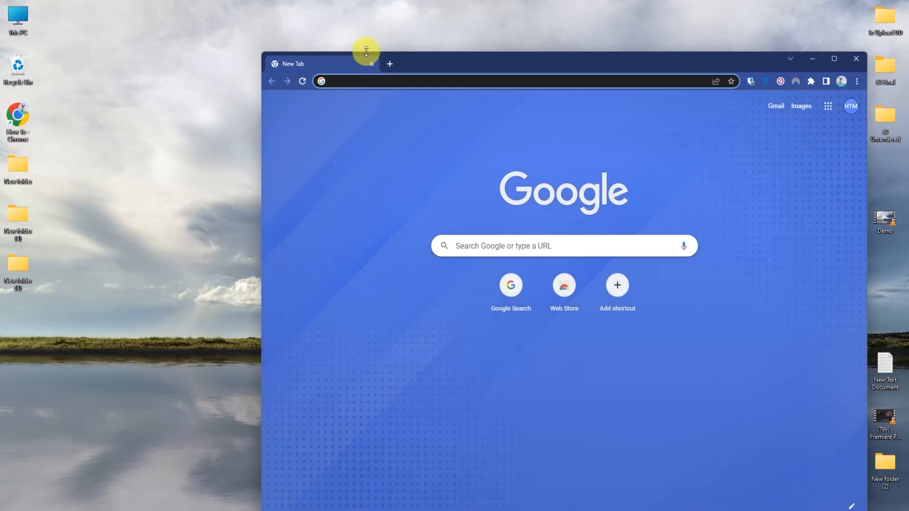
double_click(414, 60)
click(95, 26)
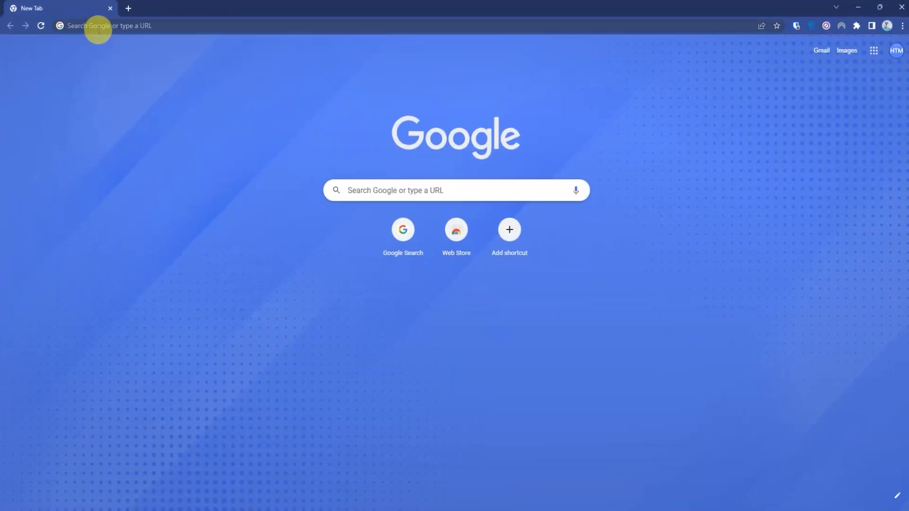
text(veed)
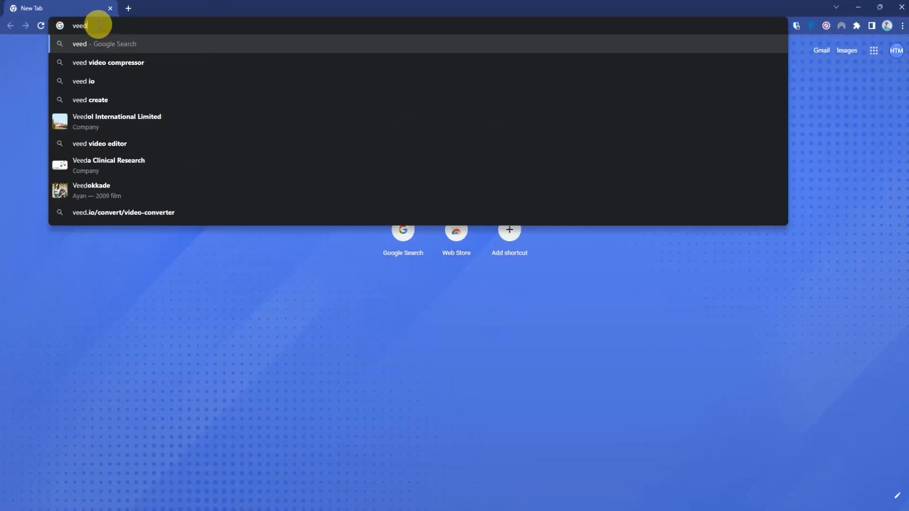
click(98, 81)
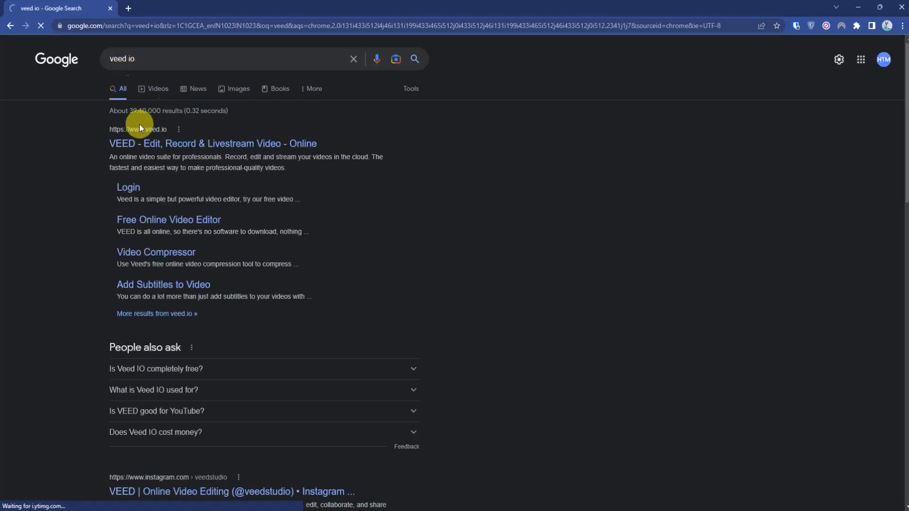
Open the VEED website, start creating a first video, and answer the onboarding questions with "Yes, a lot" and "Other".
click(165, 144)
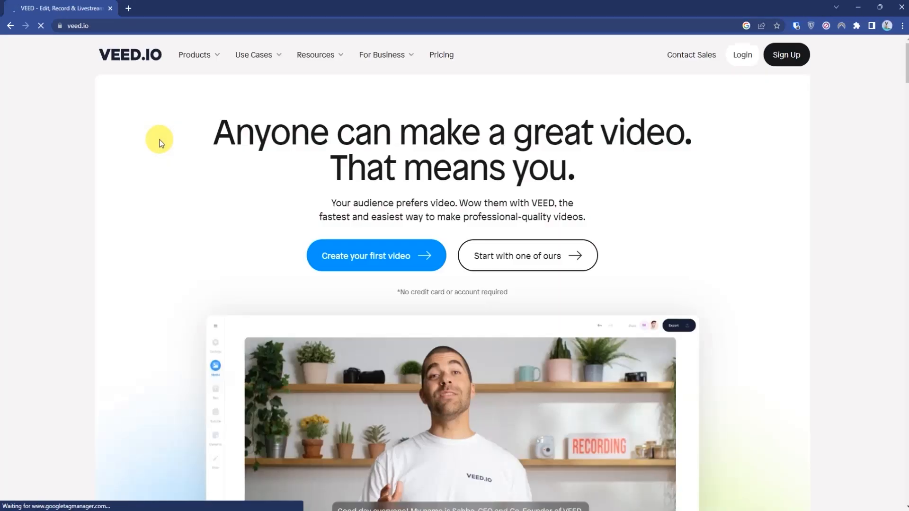
click(364, 258)
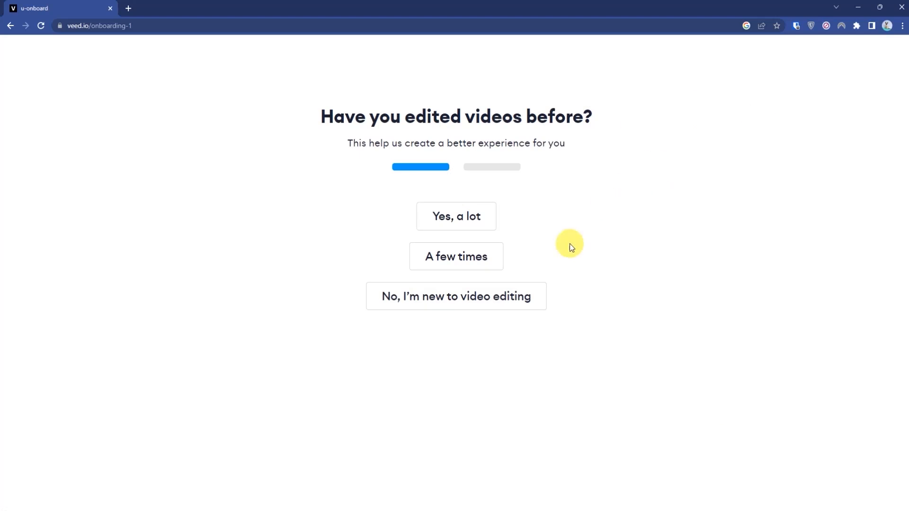
click(472, 216)
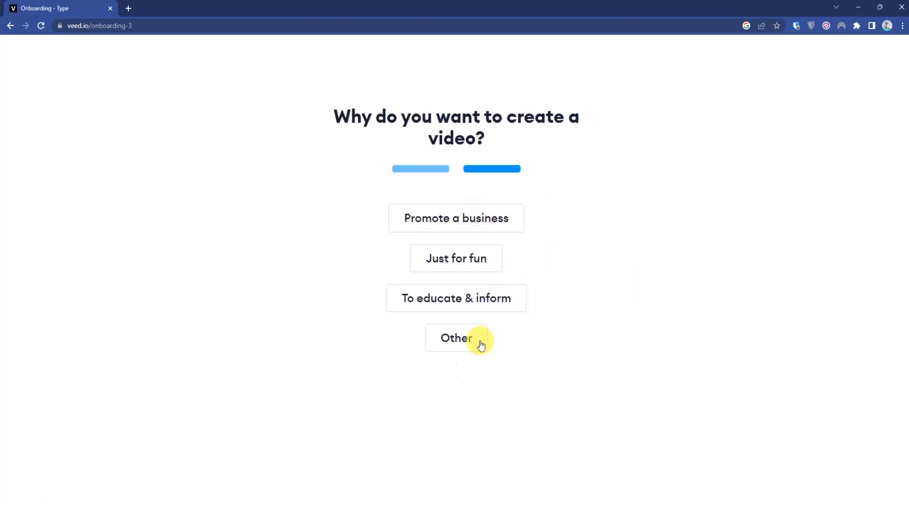
click(465, 343)
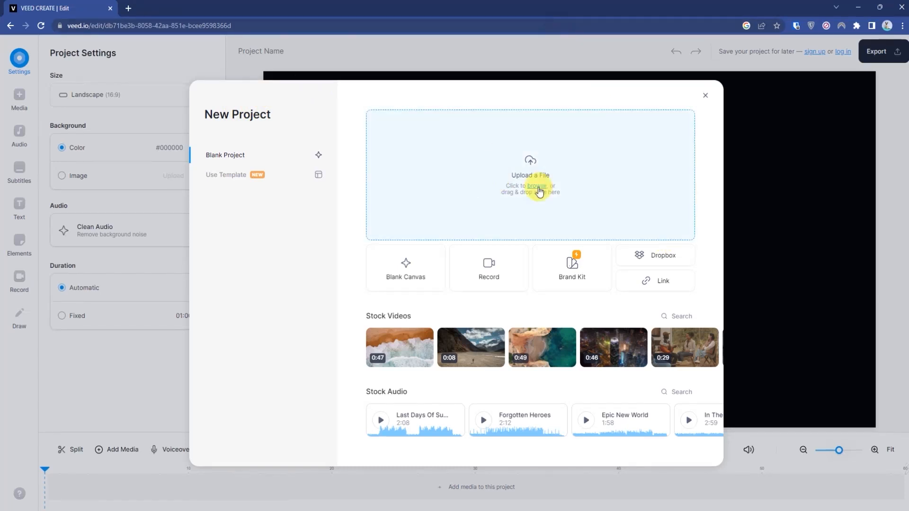
Shrink the browser window to expose the desktop and upload the Demo video from it into the new project.
double_click(366, 10)
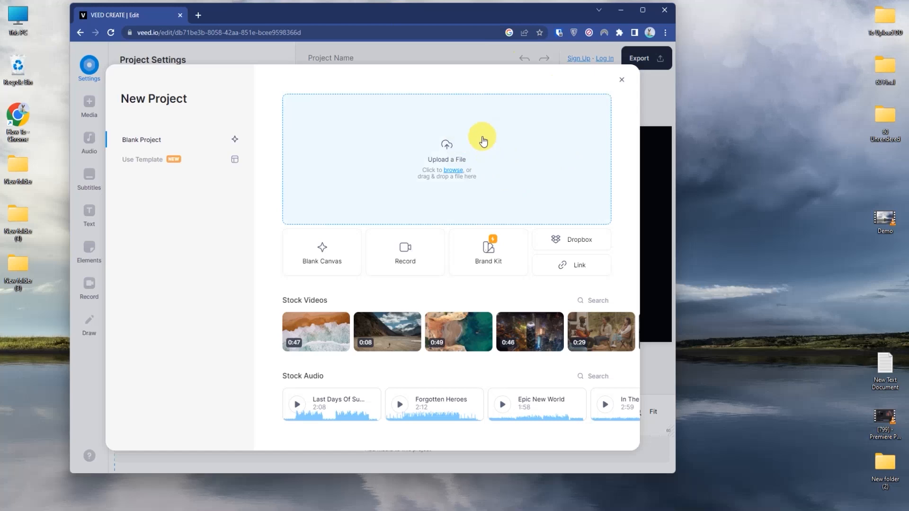
click(701, 232)
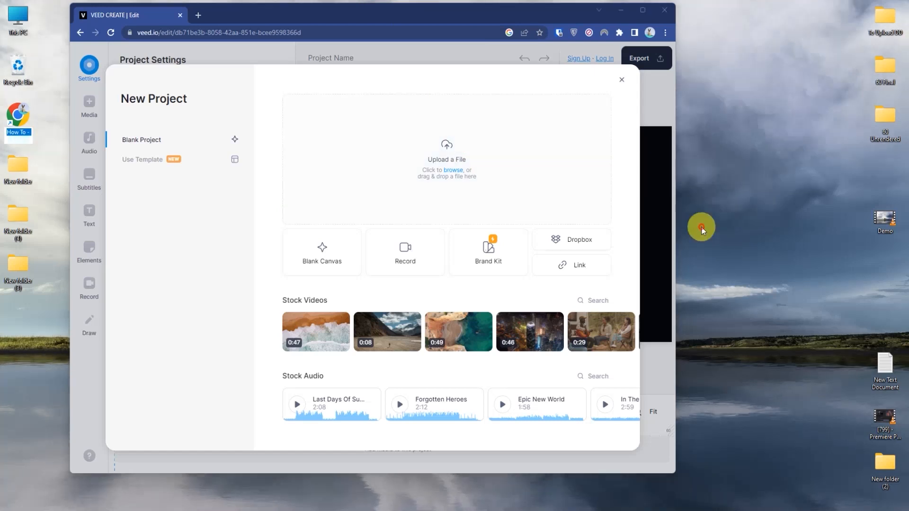
drag(885, 219, 460, 175)
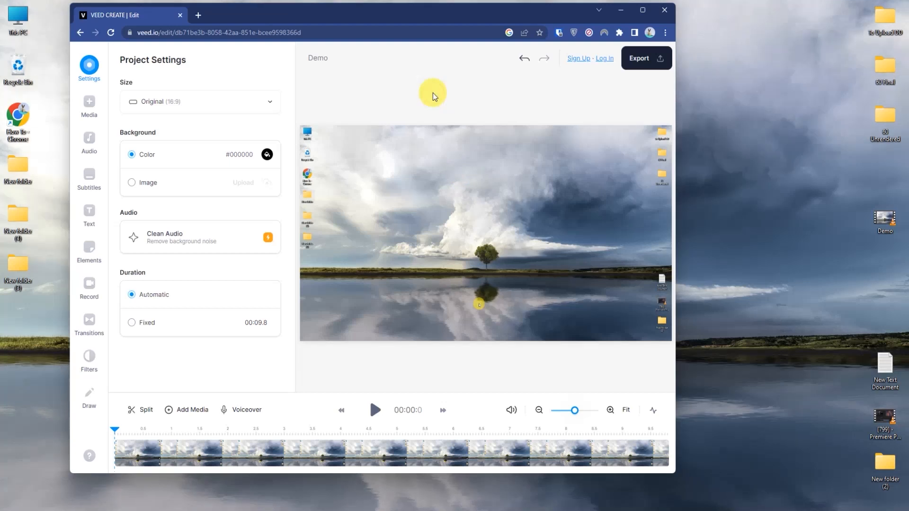
Create automatic subtitles for the video with English as the spoken language, and maximize the browser window.
click(95, 181)
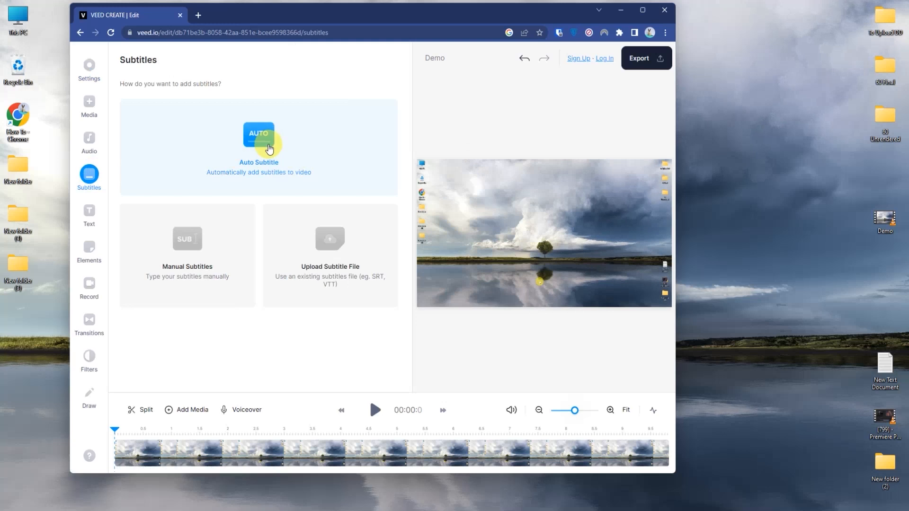
click(269, 149)
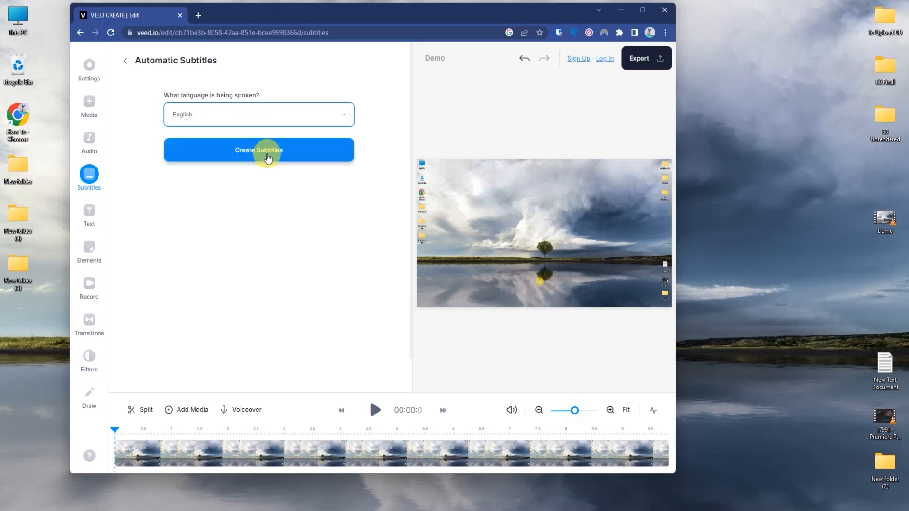
click(271, 152)
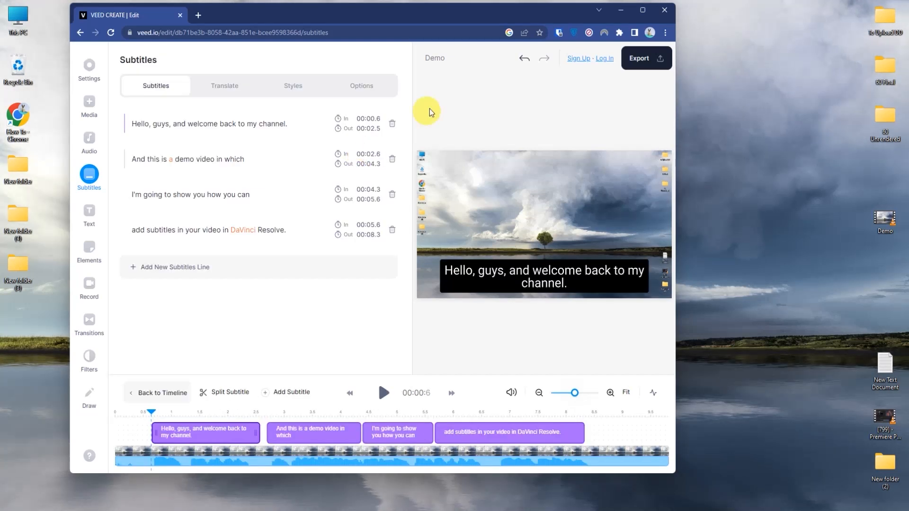
click(643, 12)
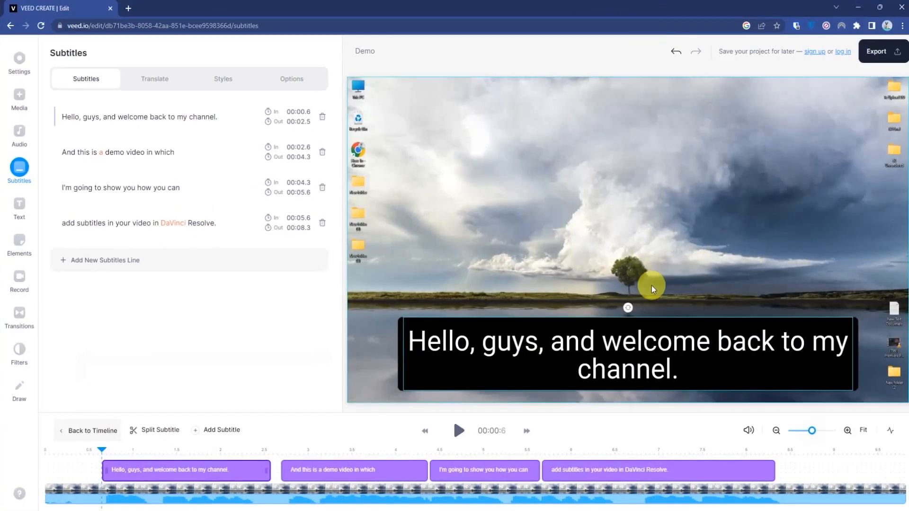
Try deleting and re-entering the word "my" in the first subtitle line.
click(600, 338)
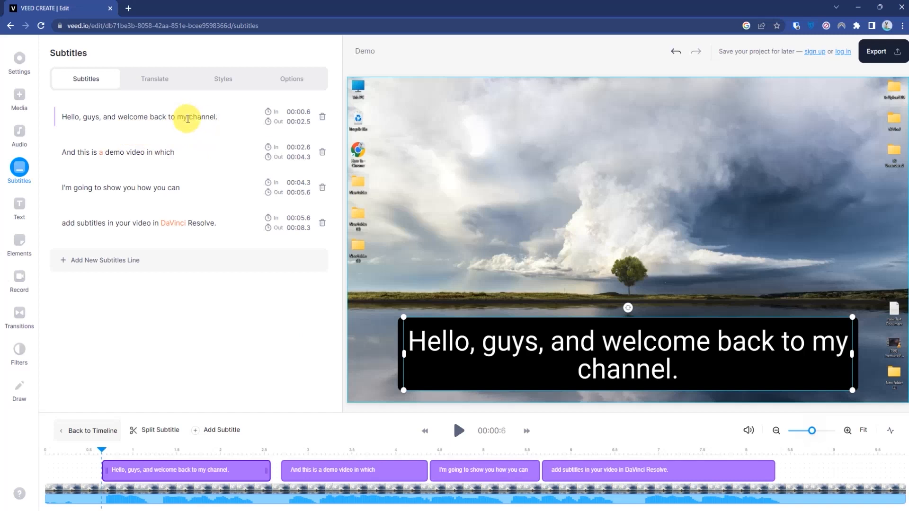
double_click(179, 117)
key(BackSpace)
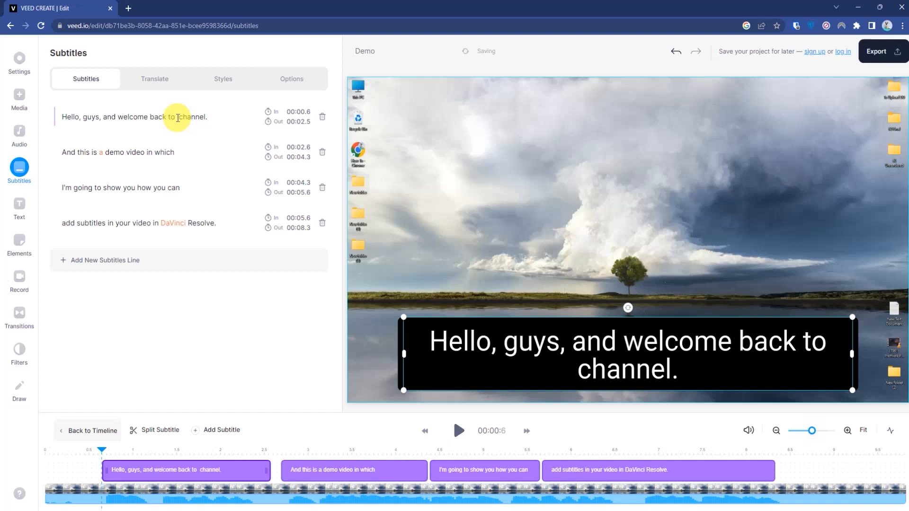
text(hi)
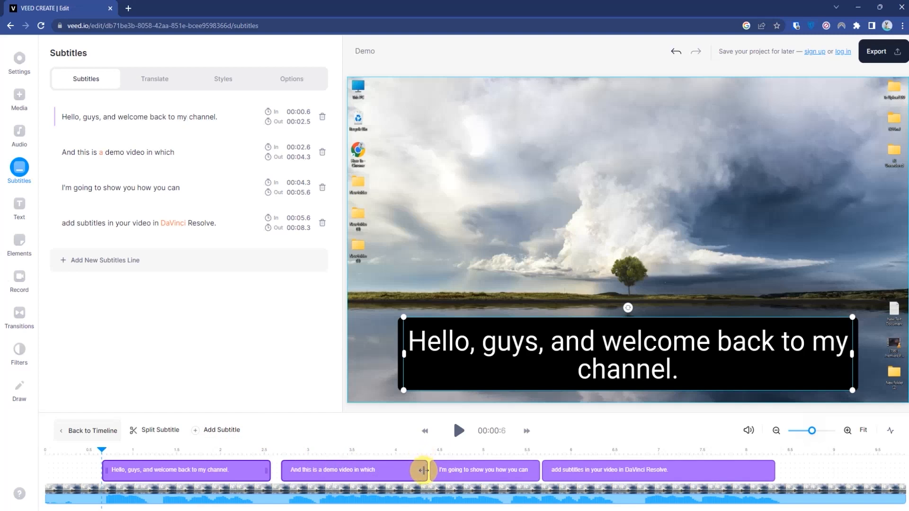
Try trimming the second subtitle's end to 00:03.9 and shifting it to start at 00:03.0, and undo both changes.
click(424, 474)
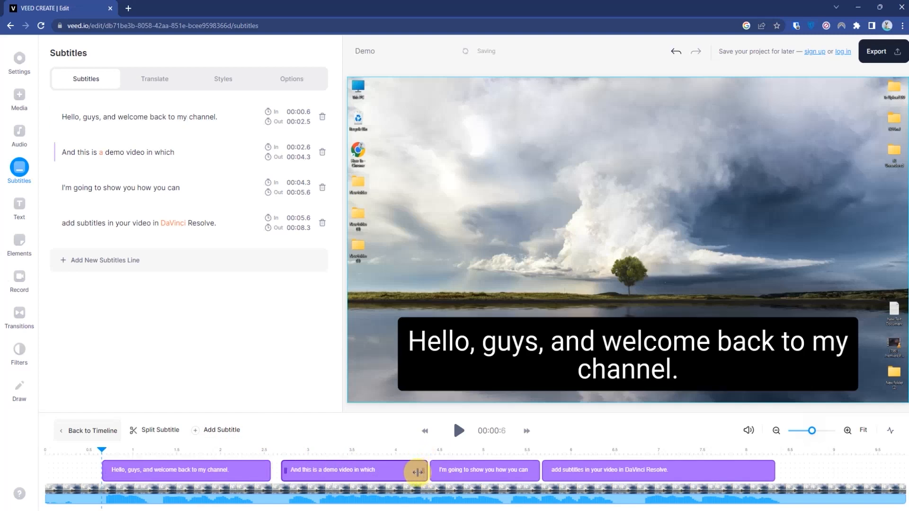
drag(424, 474, 391, 473)
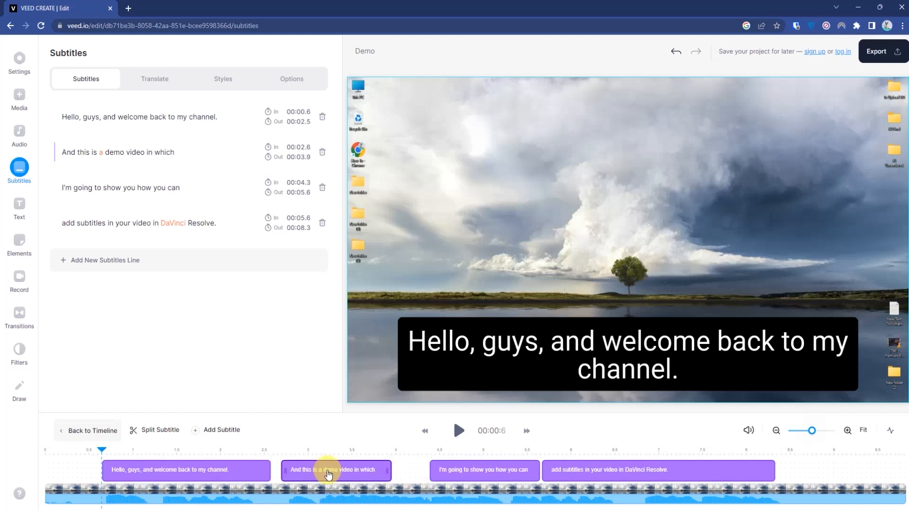
drag(327, 470, 374, 471)
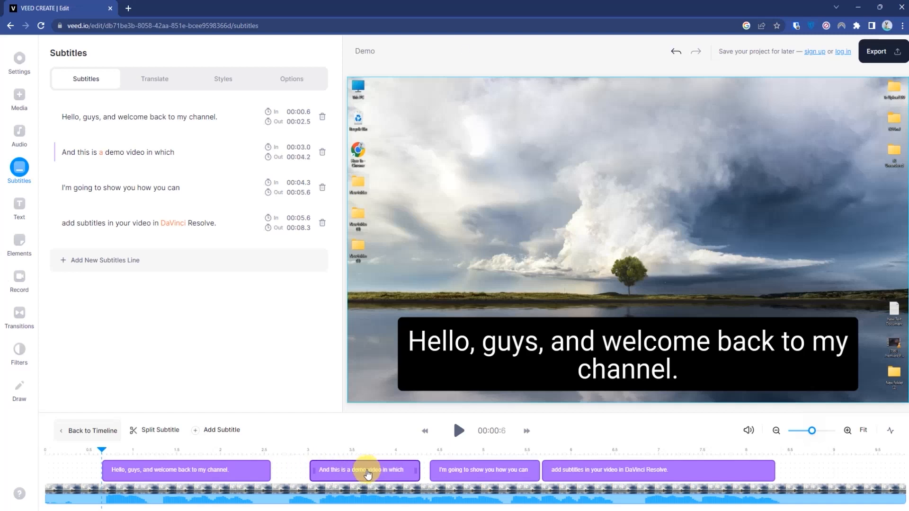
key(ctrl+z)
key(ctrl+z)
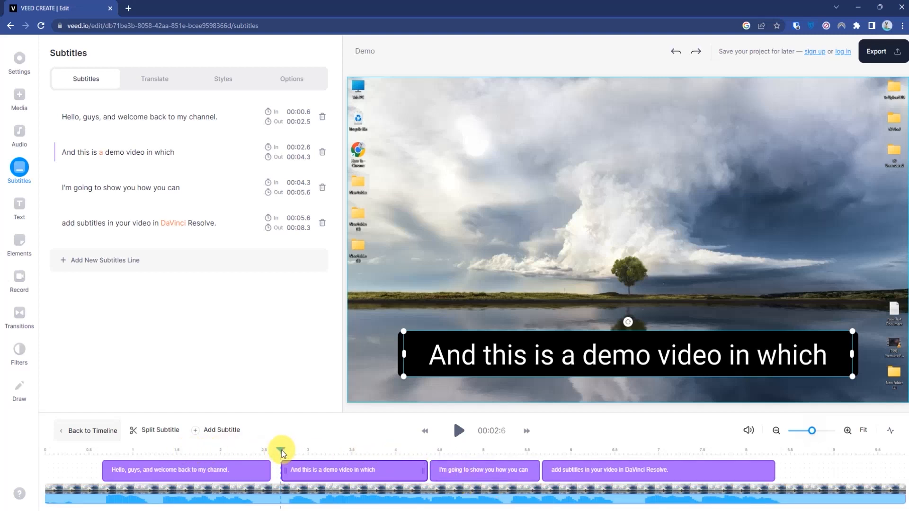
Split the first subtitle at 00:01.5 and move the playhead to 00:03.1 within the "And this is a demo video in which" subtitle.
drag(282, 452, 177, 452)
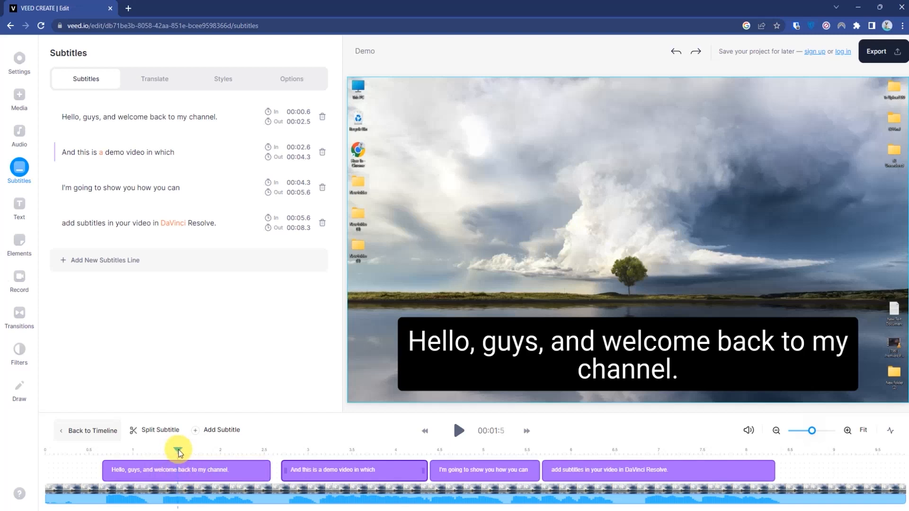
click(161, 431)
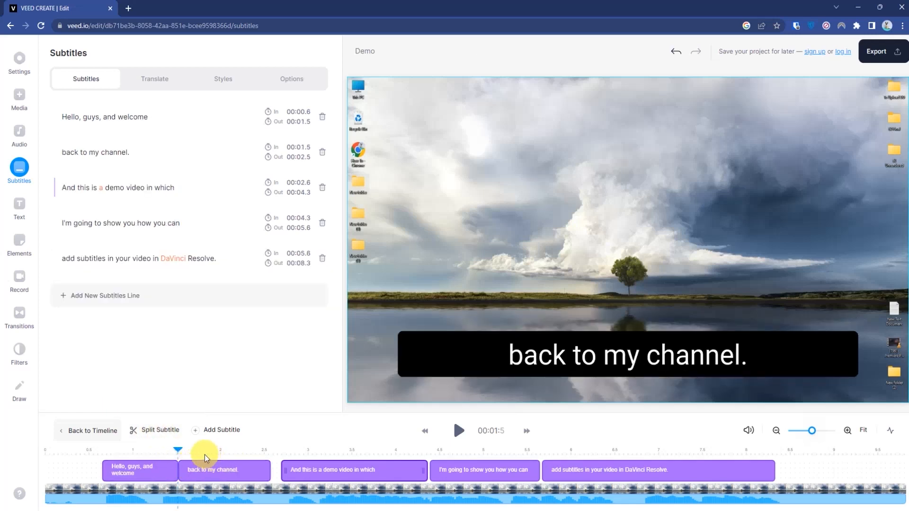
drag(181, 450, 361, 454)
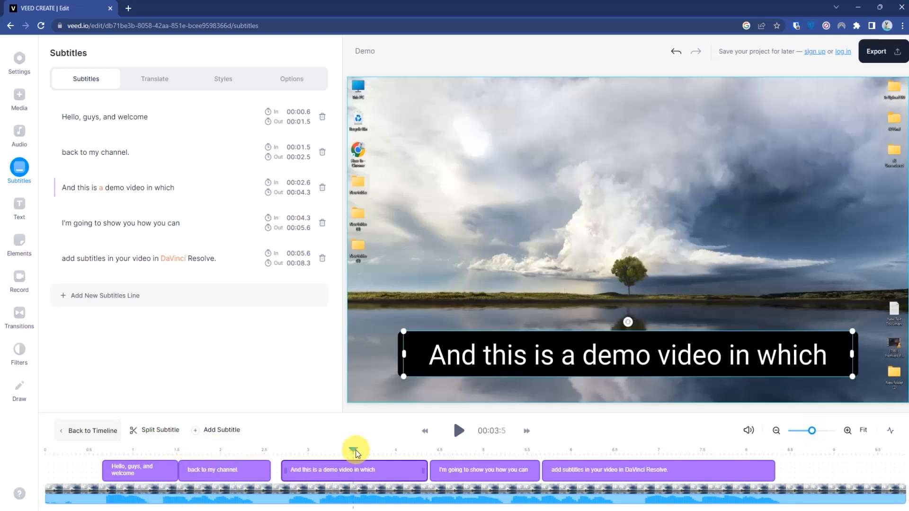
click(341, 469)
drag(281, 449, 323, 449)
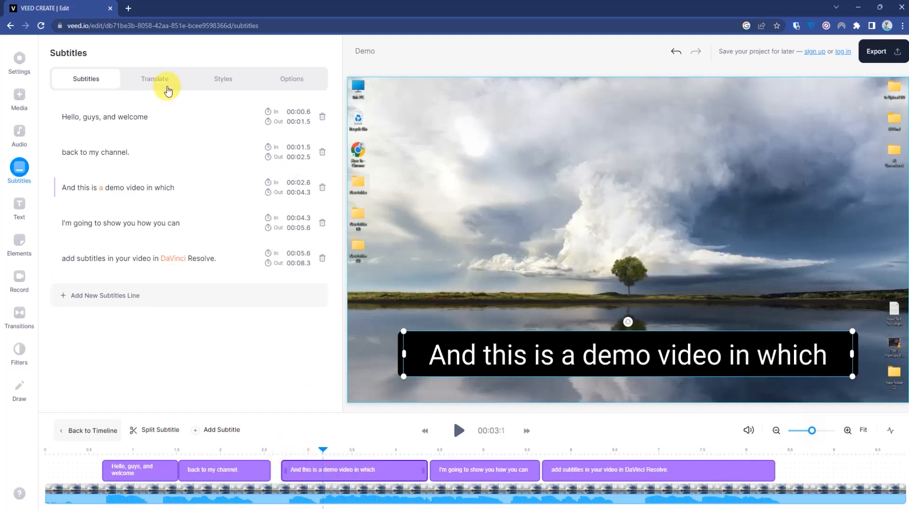
Apply the preset subtitle style with black text on a yellow rounded background.
click(238, 84)
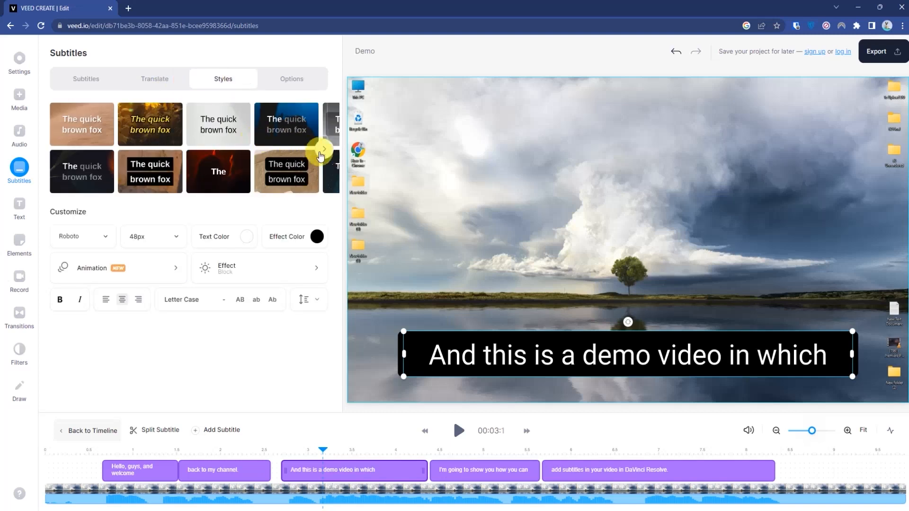
click(324, 153)
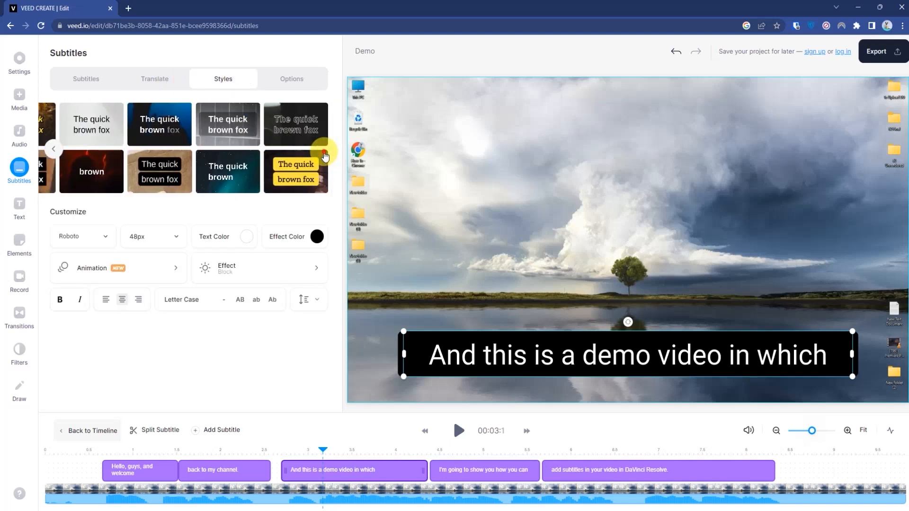
click(313, 176)
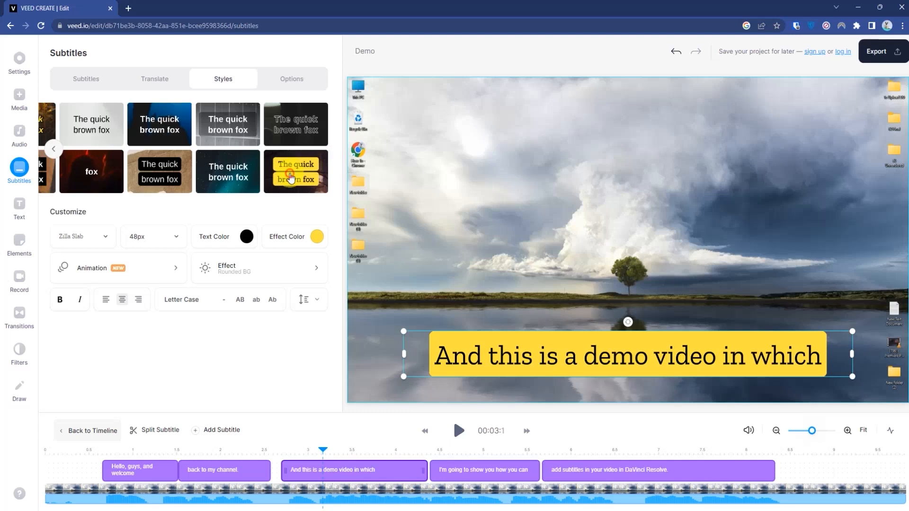
click(259, 262)
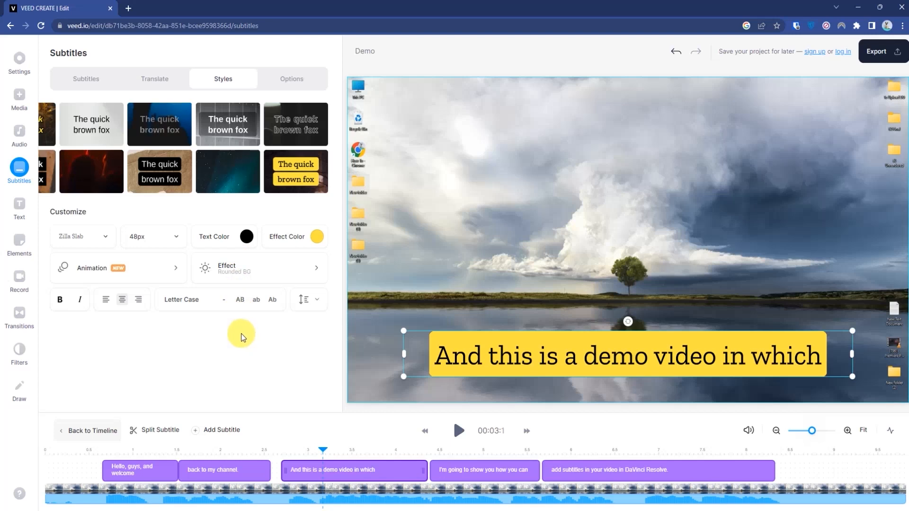
Change the subtitle font to Fira Code.
click(109, 238)
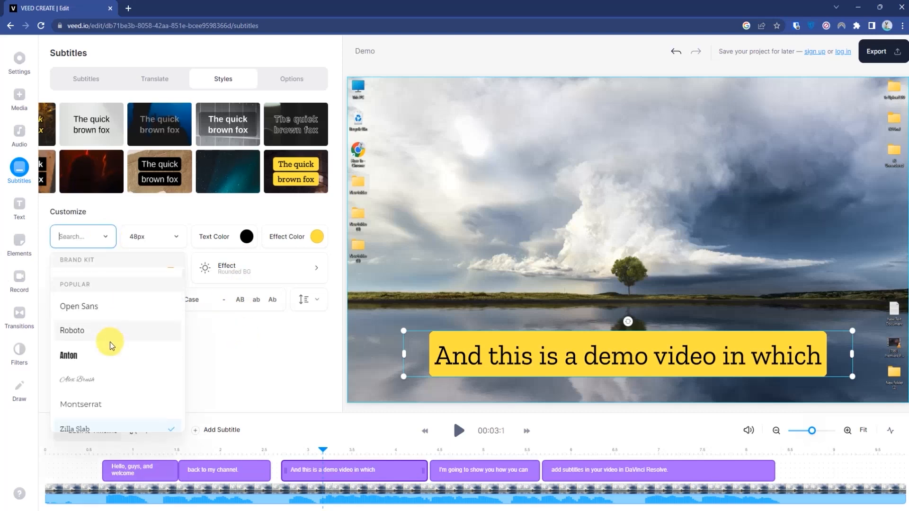
scroll(106, 342, down, 2)
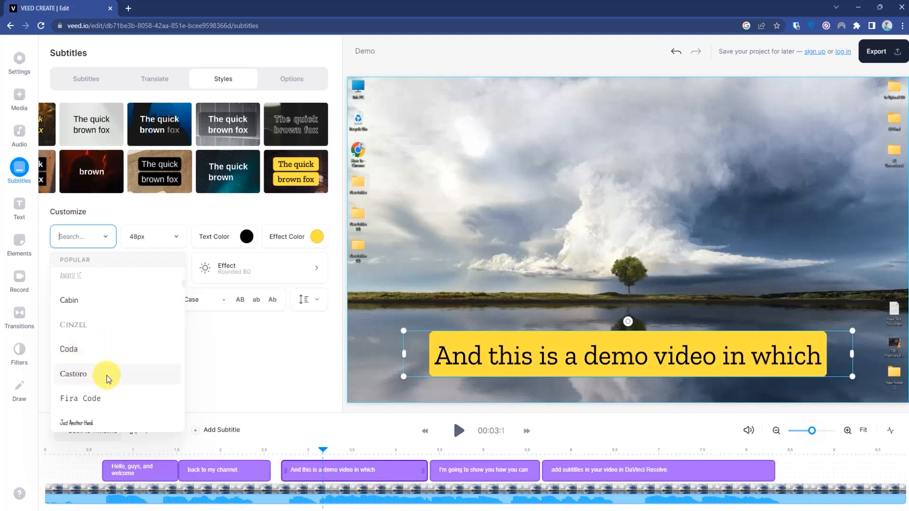
click(100, 400)
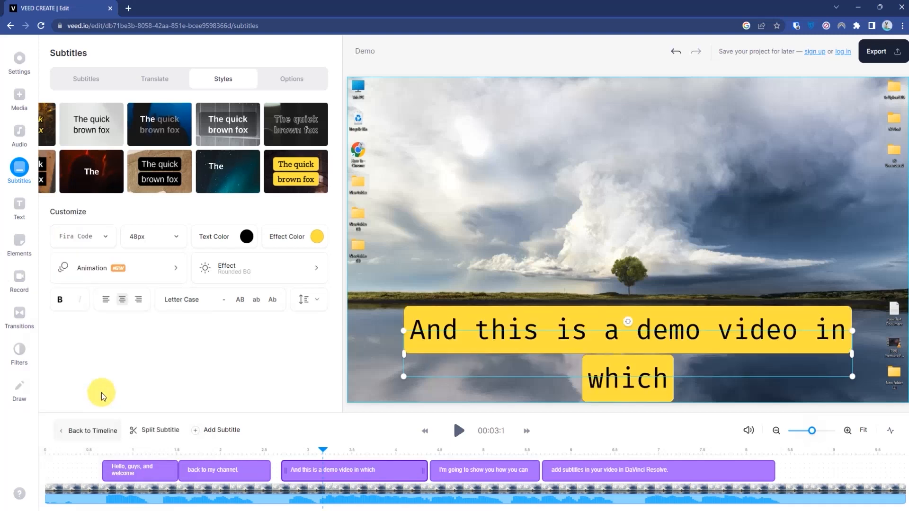
Try a subtitle font size of 72px and settle on 24px.
click(176, 241)
scroll(145, 374, down, 1)
click(145, 367)
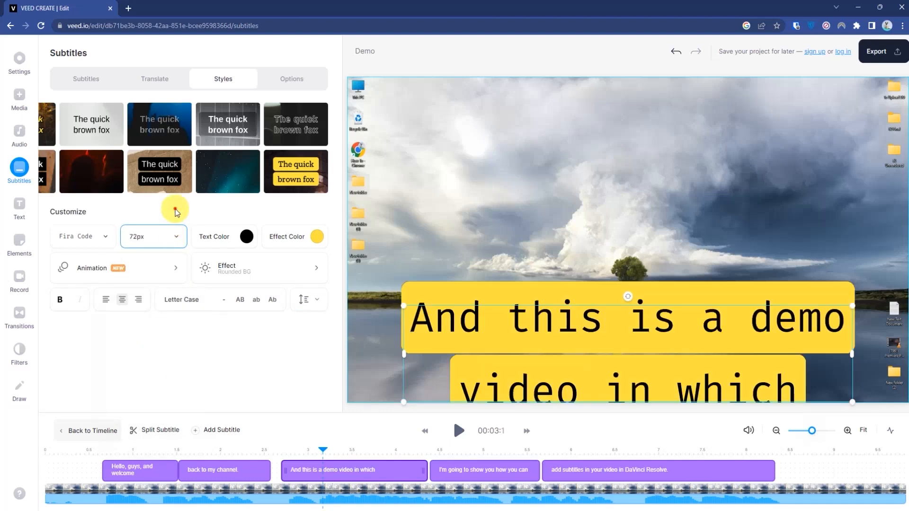
click(175, 236)
click(143, 267)
click(174, 236)
click(163, 292)
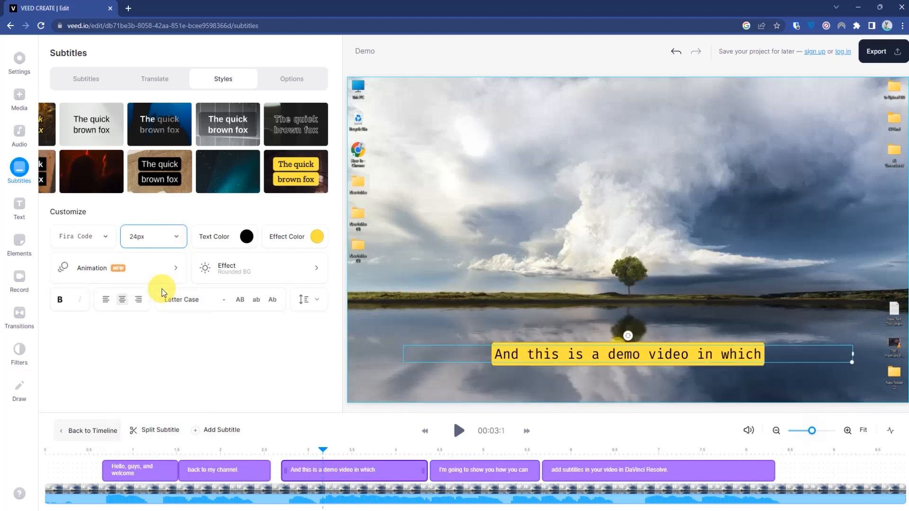
Examine the subtitle text color, animation and effect options, leaving the list of effects open.
click(247, 236)
click(281, 342)
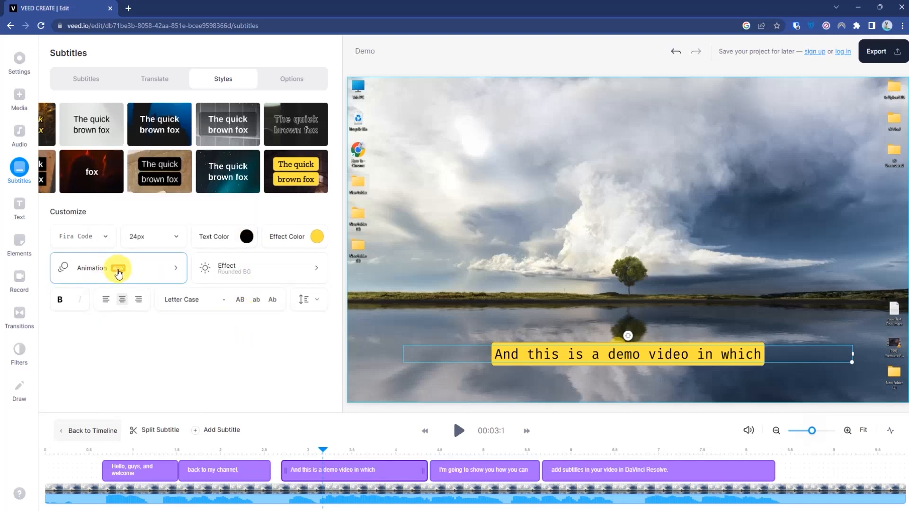
click(170, 271)
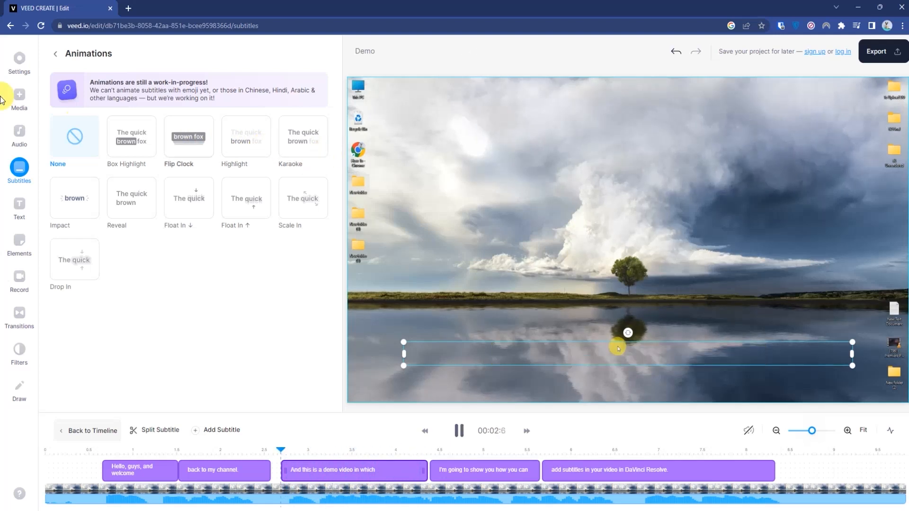
click(56, 56)
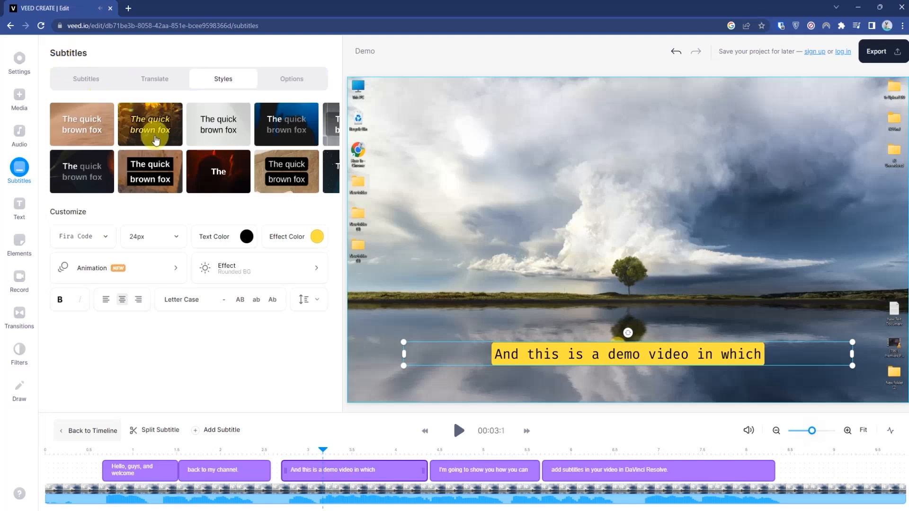
click(264, 266)
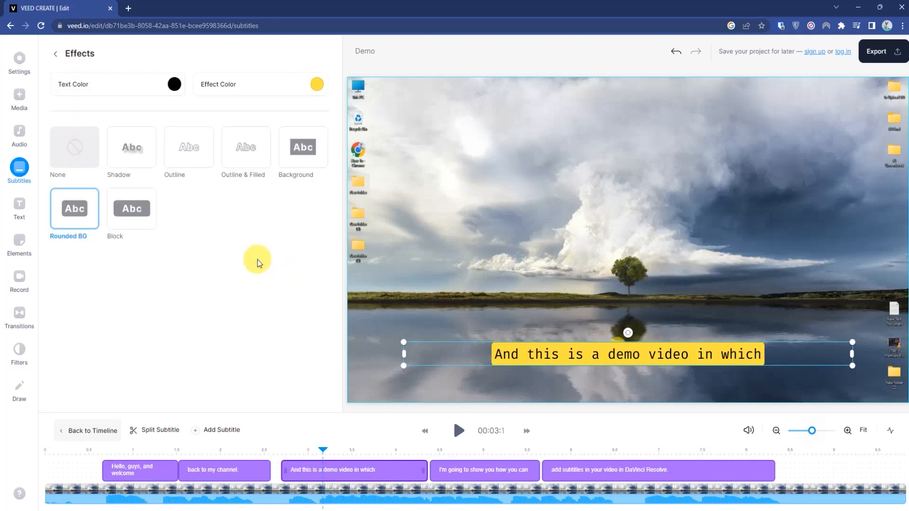
Try the Shadow, Outline, Outline & Filled, Background and Block effects on the subtitles and settle on Rounded BG.
click(127, 212)
click(74, 204)
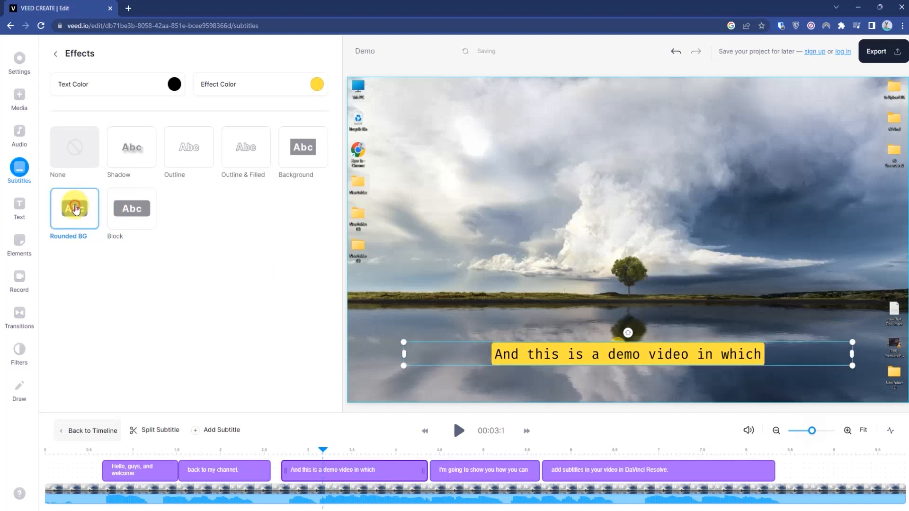
click(132, 149)
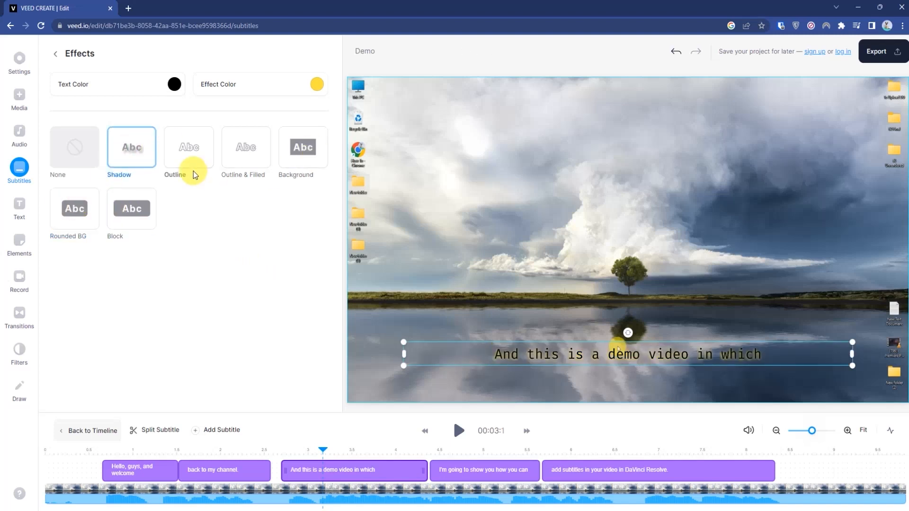
click(190, 148)
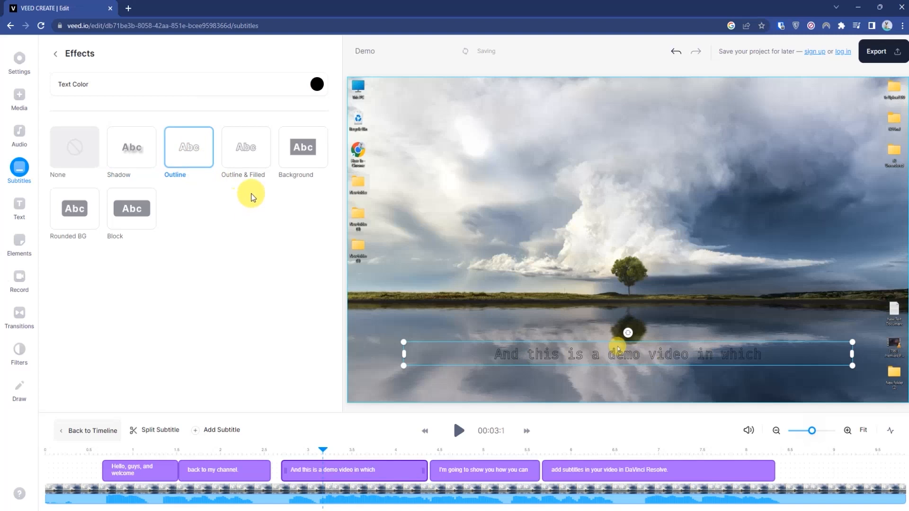
click(244, 152)
click(304, 152)
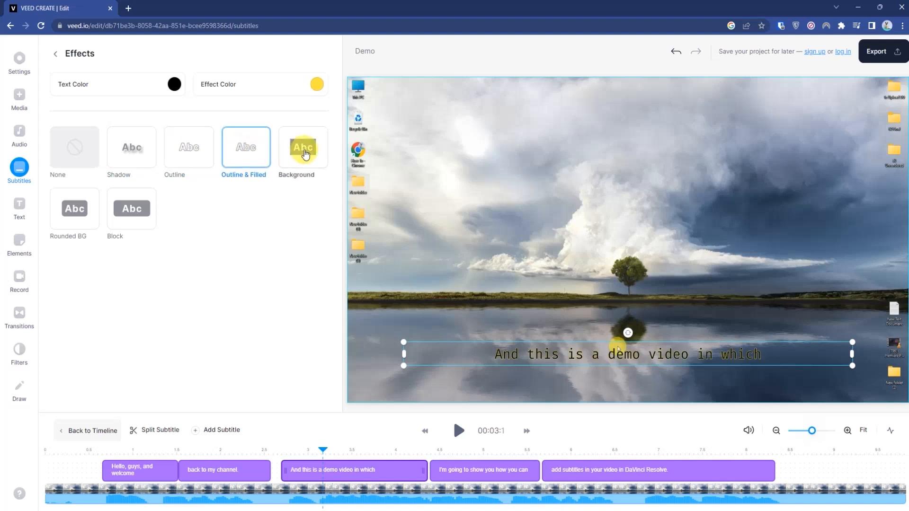
click(81, 216)
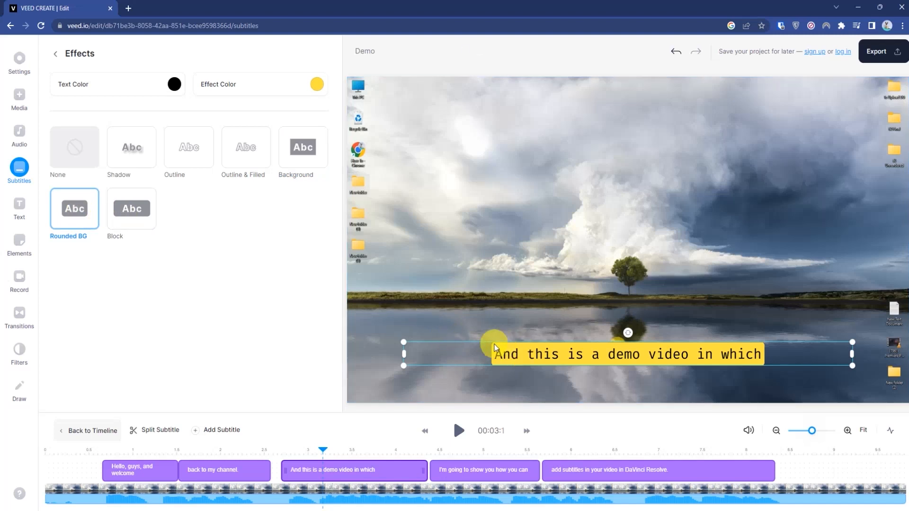
click(143, 221)
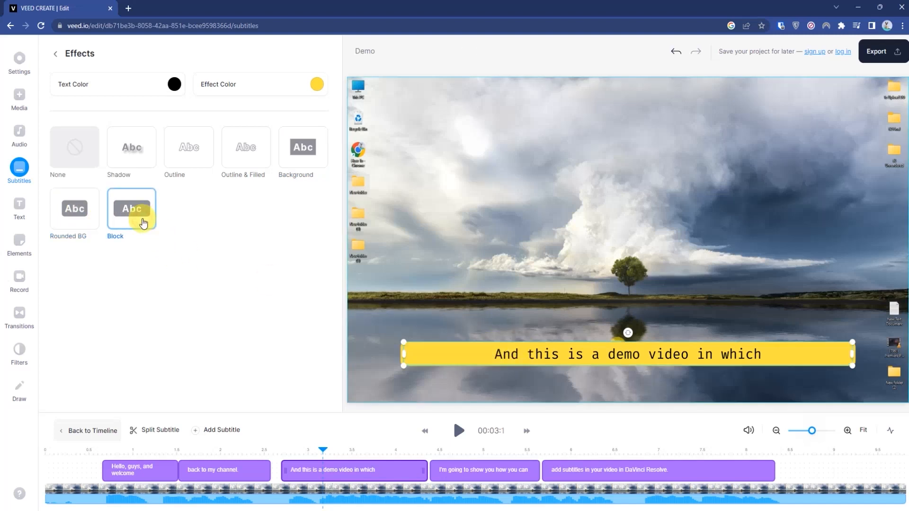
click(84, 209)
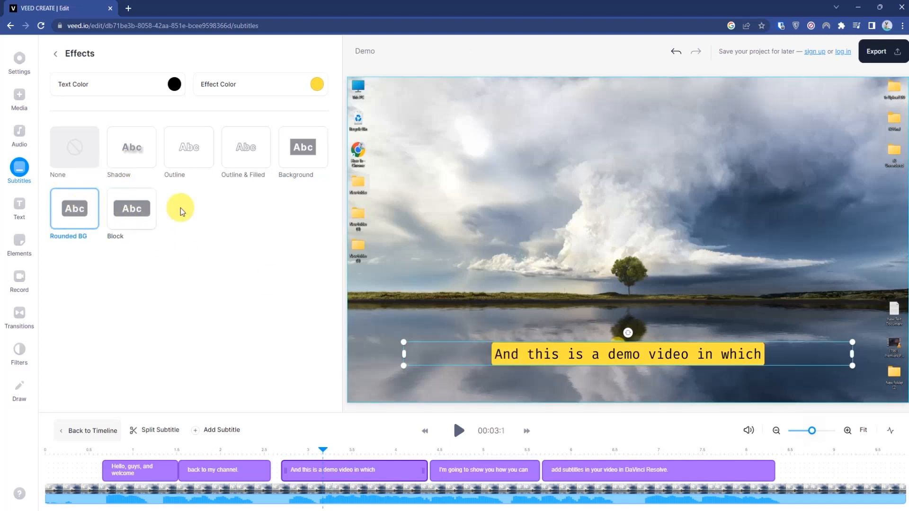
click(56, 54)
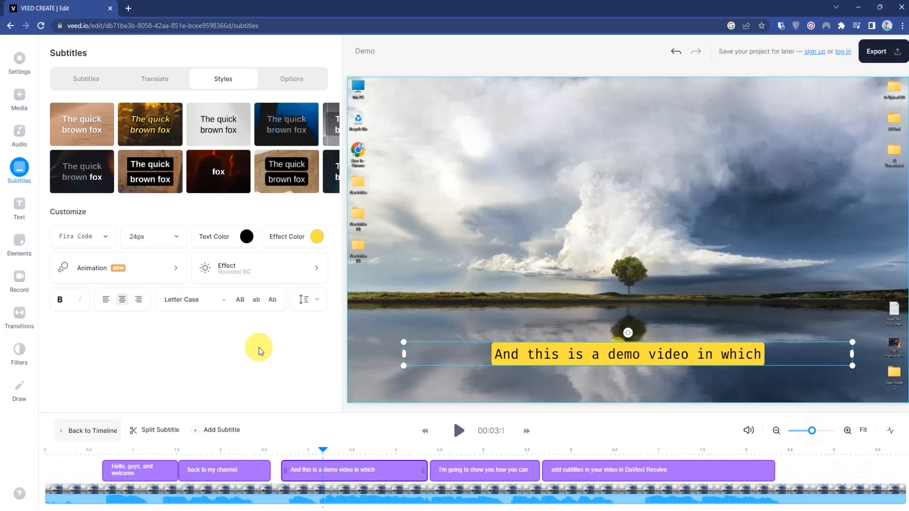
Try to download the subtitles in .SRT format and dismiss the plan upgrade offer.
click(289, 78)
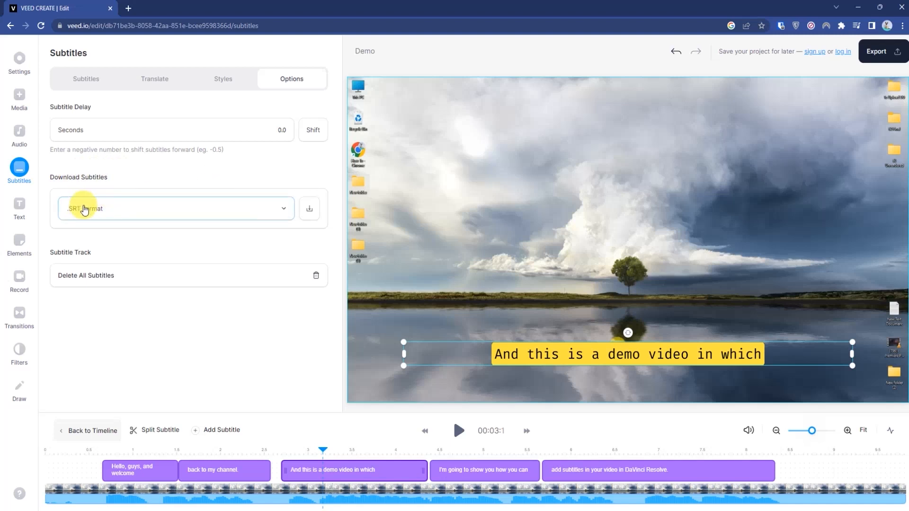
click(116, 209)
click(115, 238)
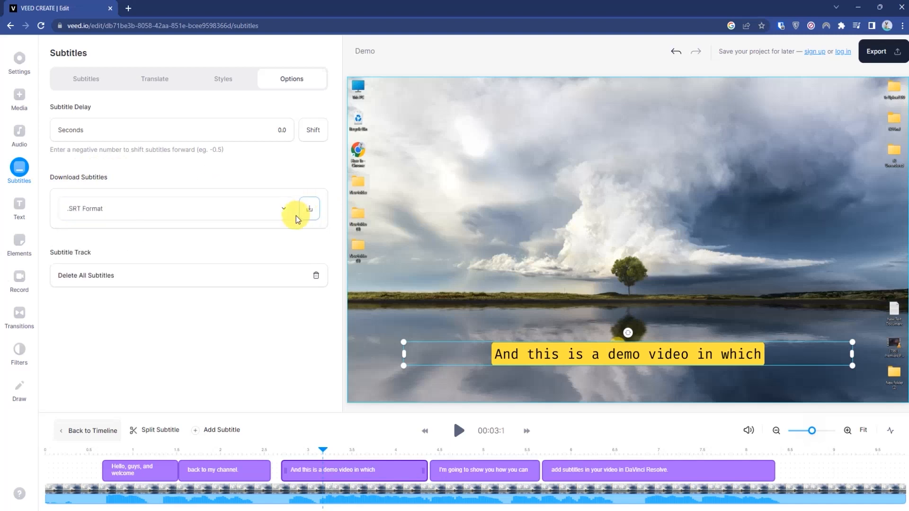
click(314, 209)
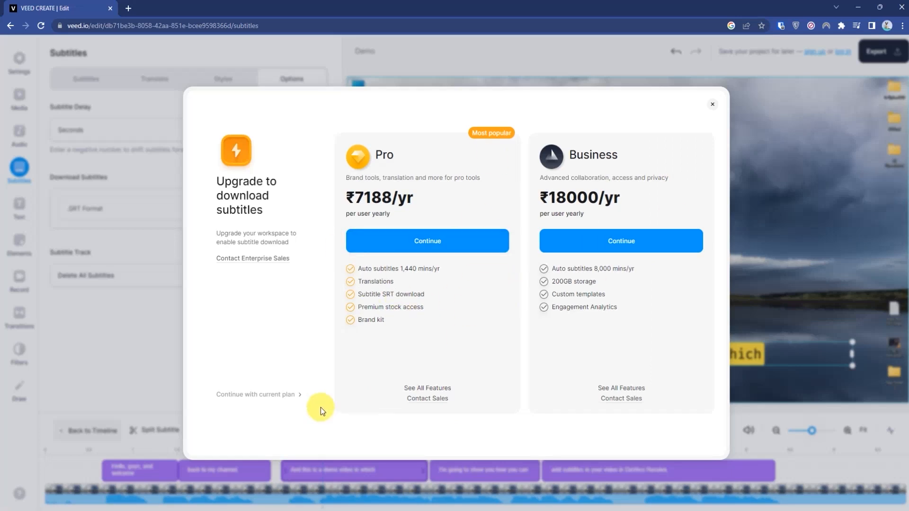
click(150, 358)
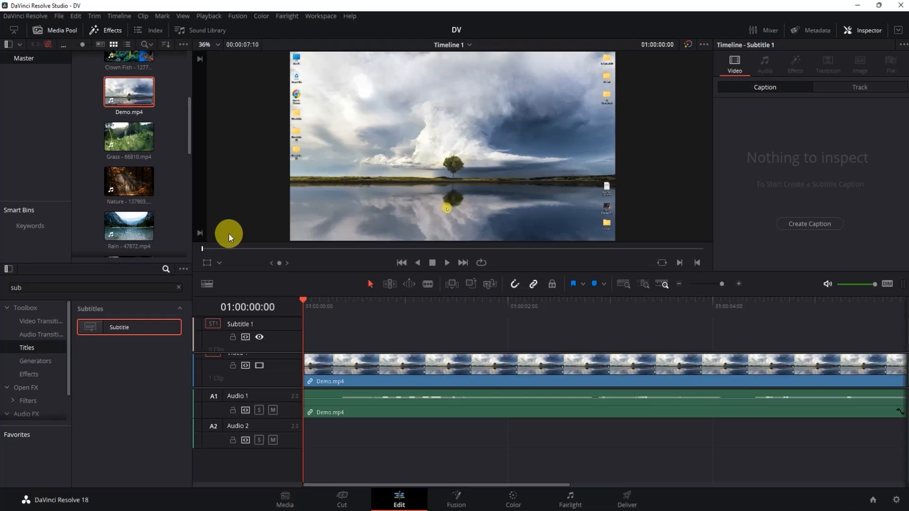
Switch to DaVinci Resolve, open the file chooser for importing subtitles and cancel it without choosing a file.
click(493, 320)
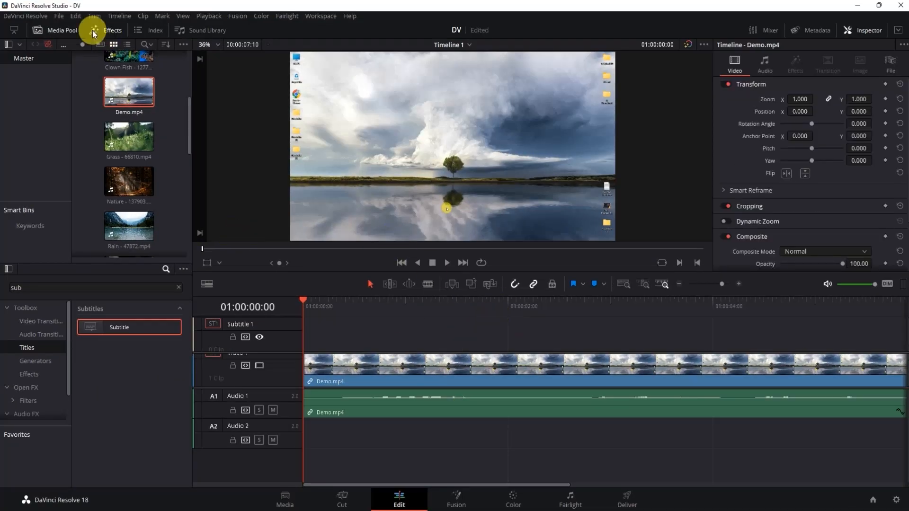
click(58, 16)
mouse_move(108, 119)
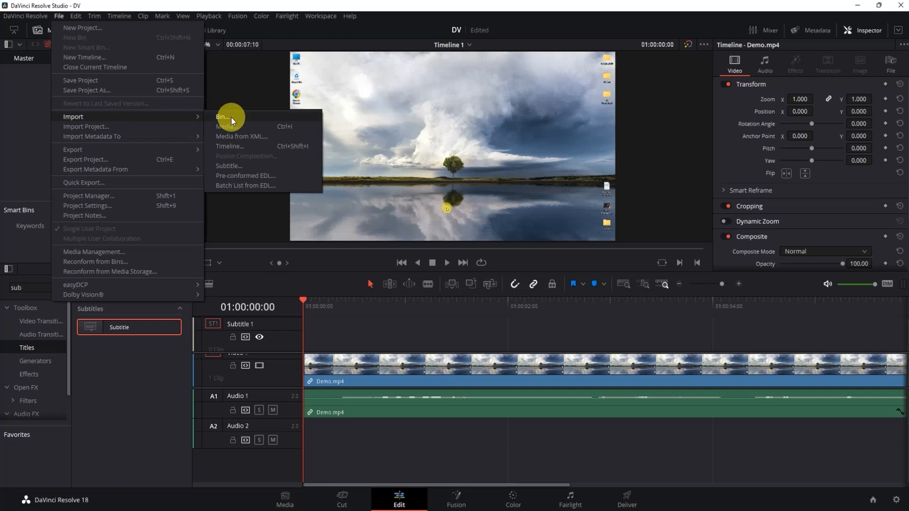
click(249, 168)
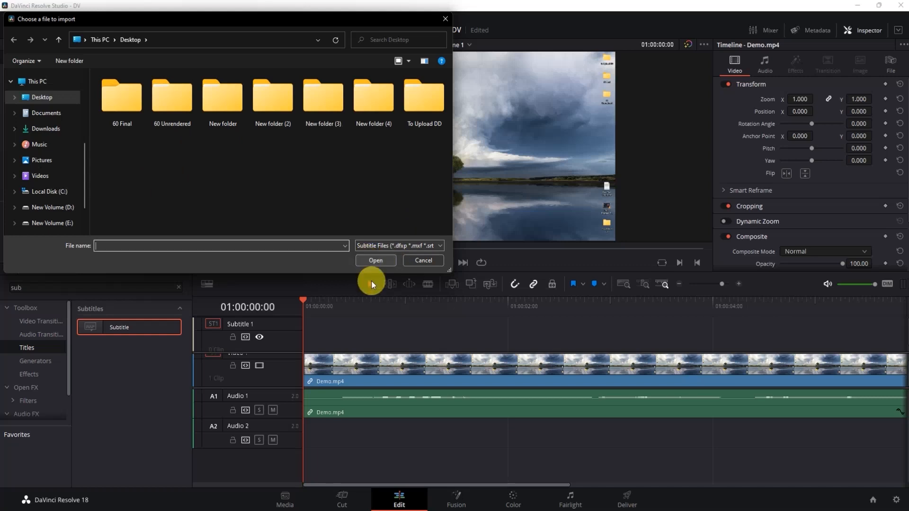
click(422, 260)
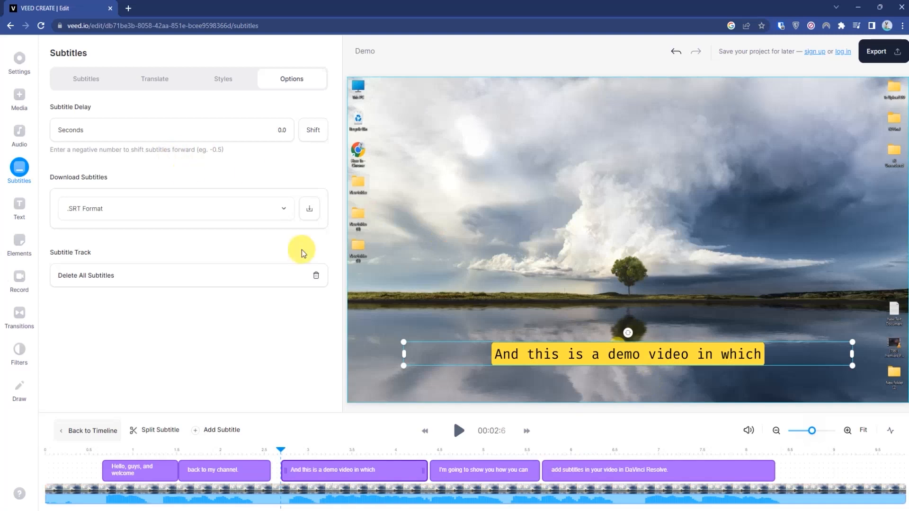
Return to VEED and export the video at Standard quality with Burn Subtitles enabled.
click(258, 332)
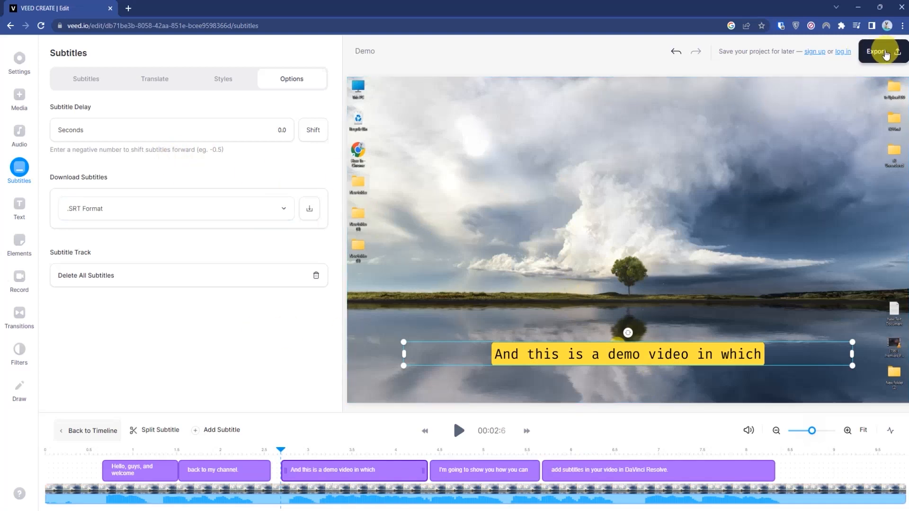
click(872, 56)
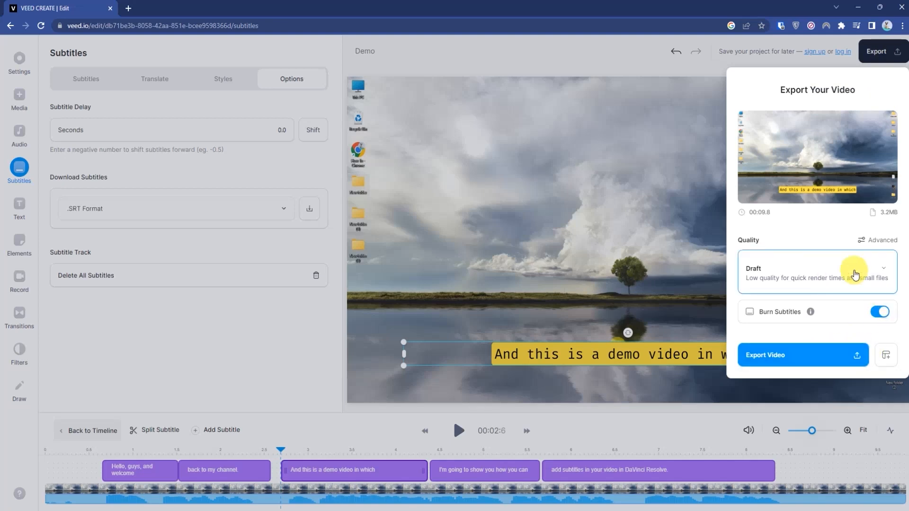
click(871, 277)
scroll(869, 274, down, 1)
scroll(844, 297, up, 1)
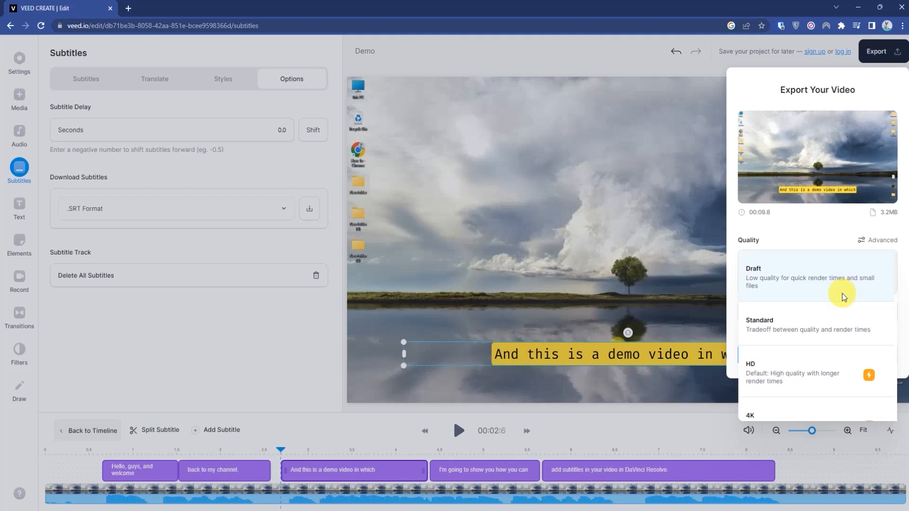
scroll(840, 294, down, 5)
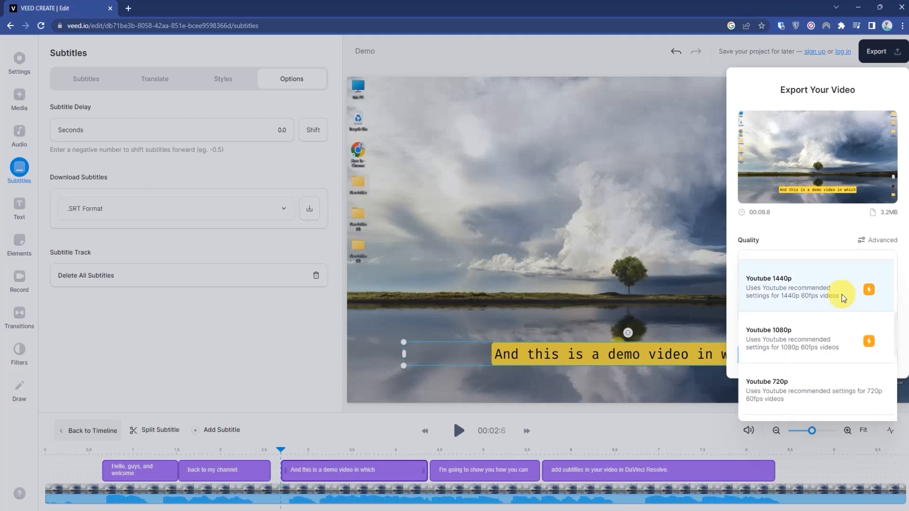
scroll(808, 334, up, 4)
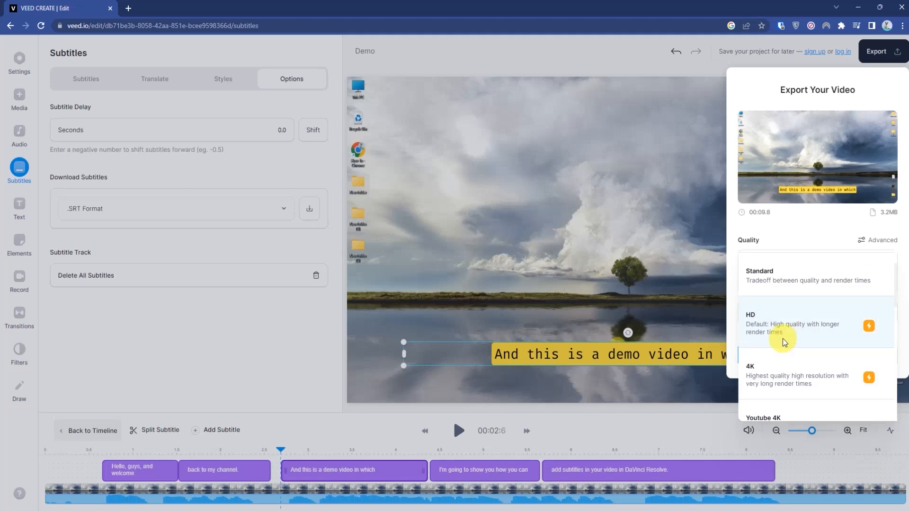
scroll(810, 349, up, 1)
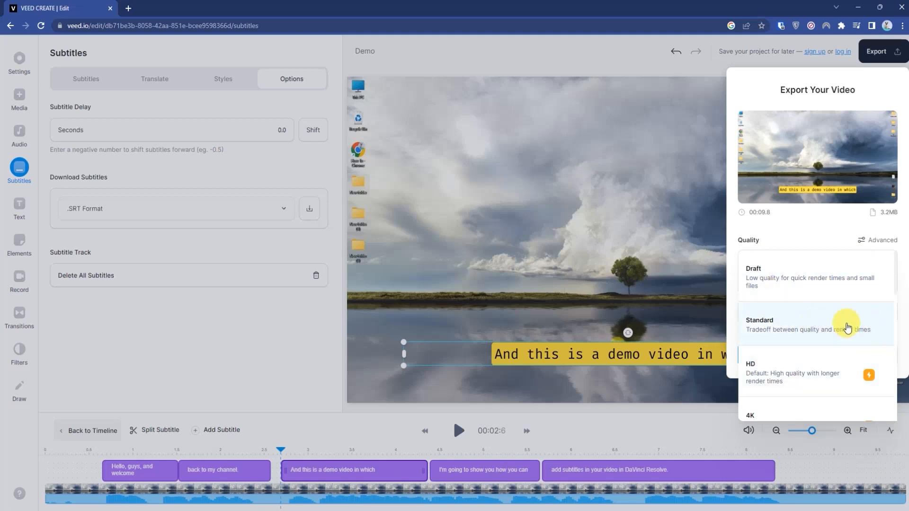
click(833, 327)
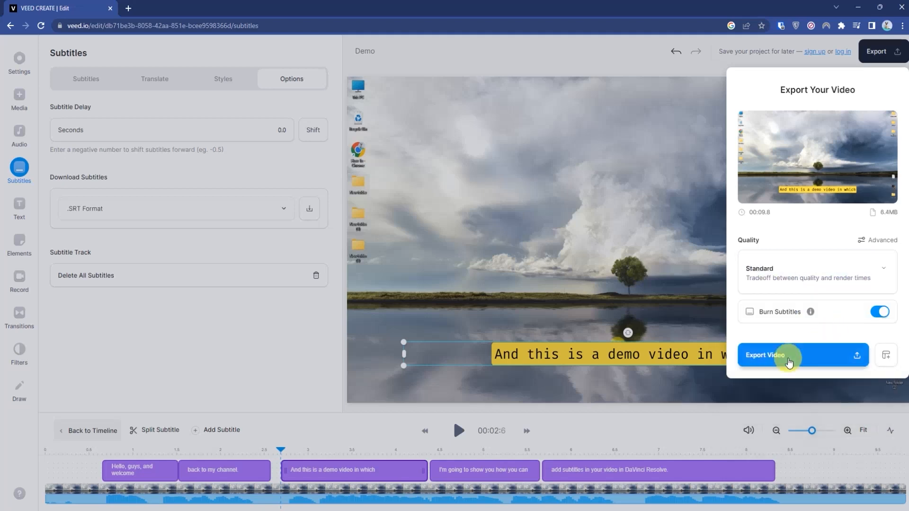
click(881, 311)
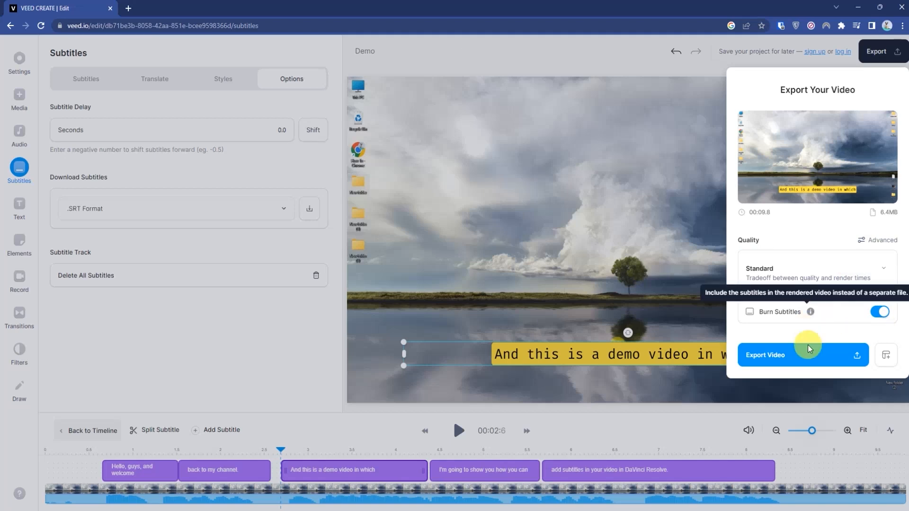
click(800, 356)
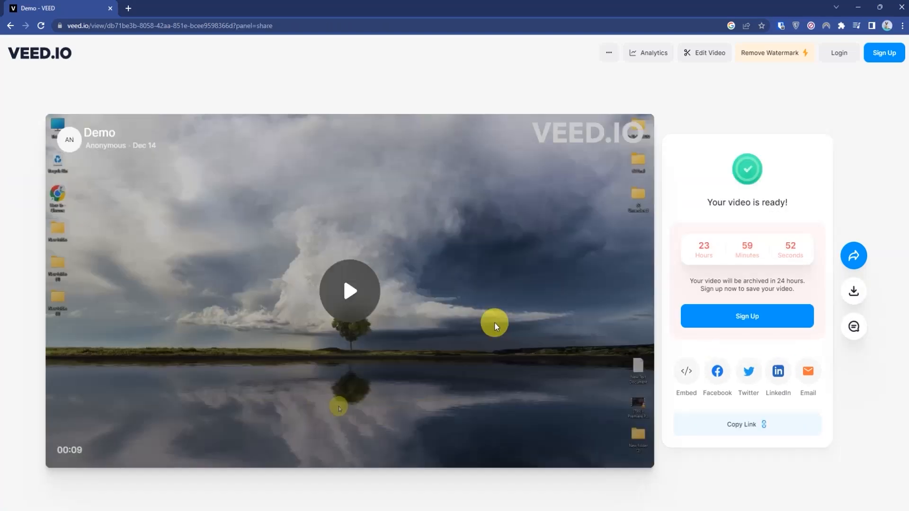
Play the exported video in full screen to check the burned-in subtitles.
click(368, 286)
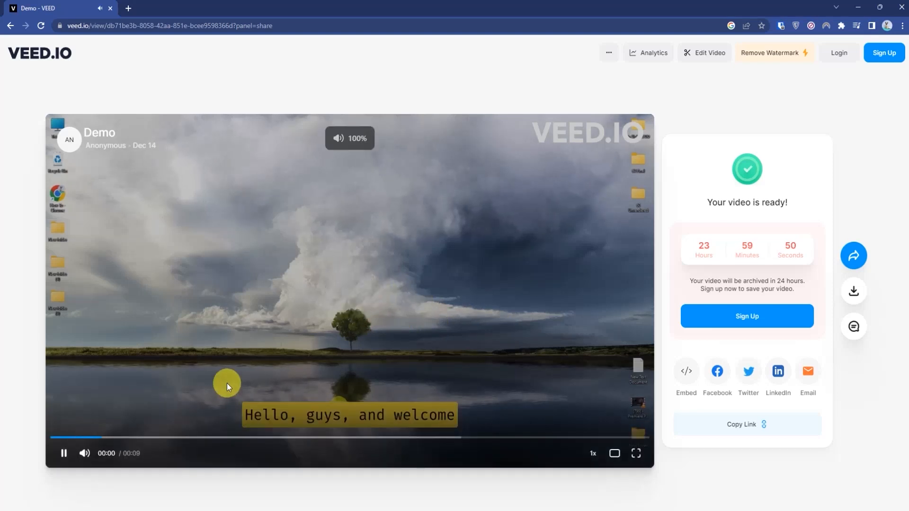
click(635, 454)
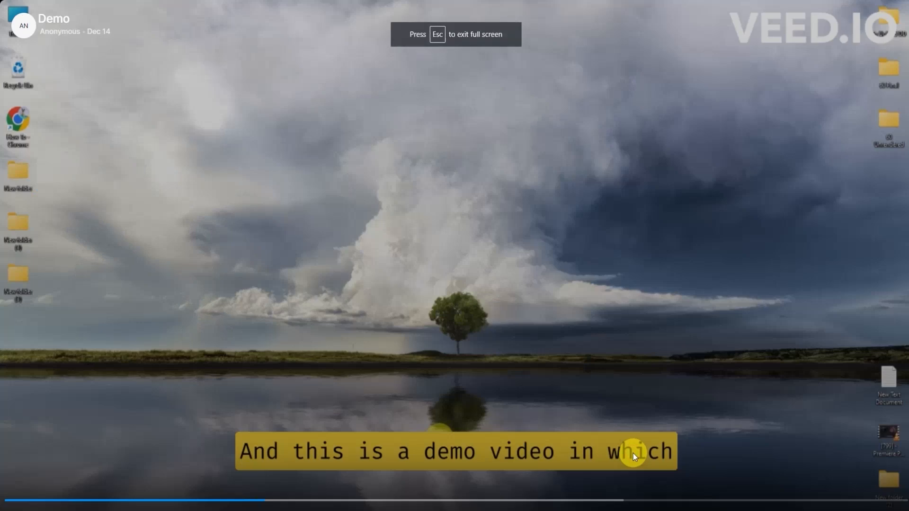